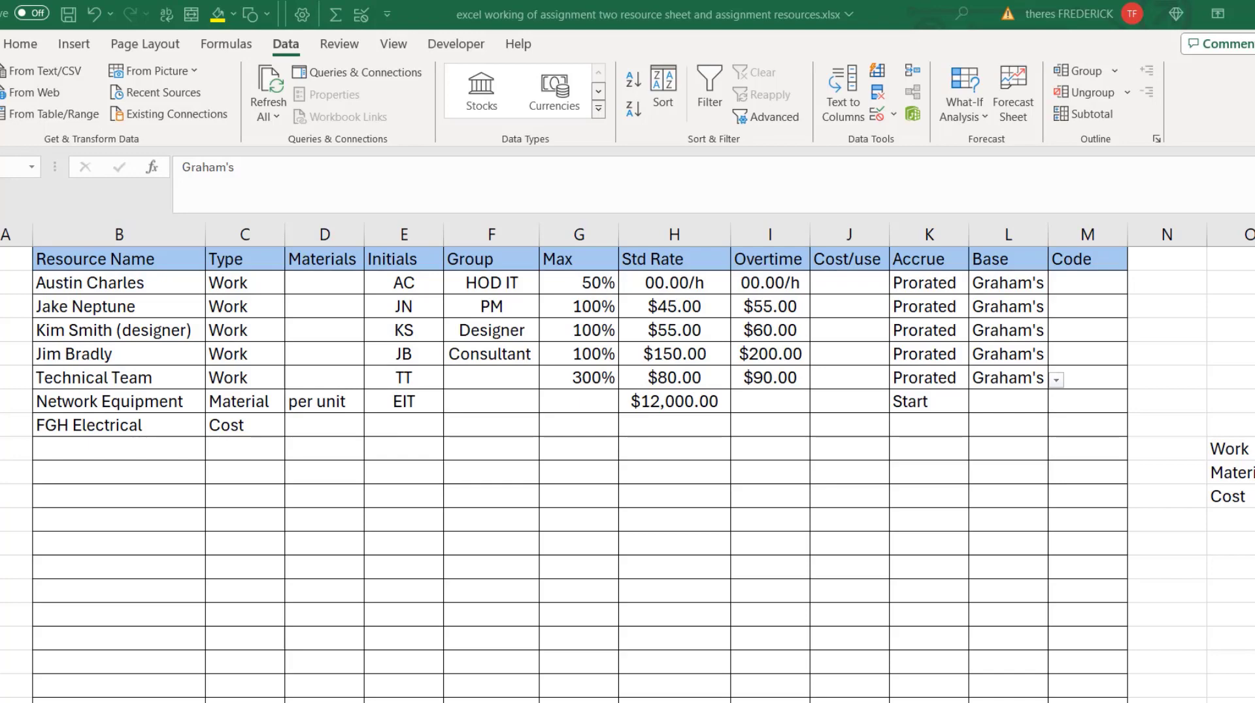
Compare the material and cost resource tables on the "Cost of individal resourses" sheet with the resource entries in Resource Sheet (2).
left_click(439, 699)
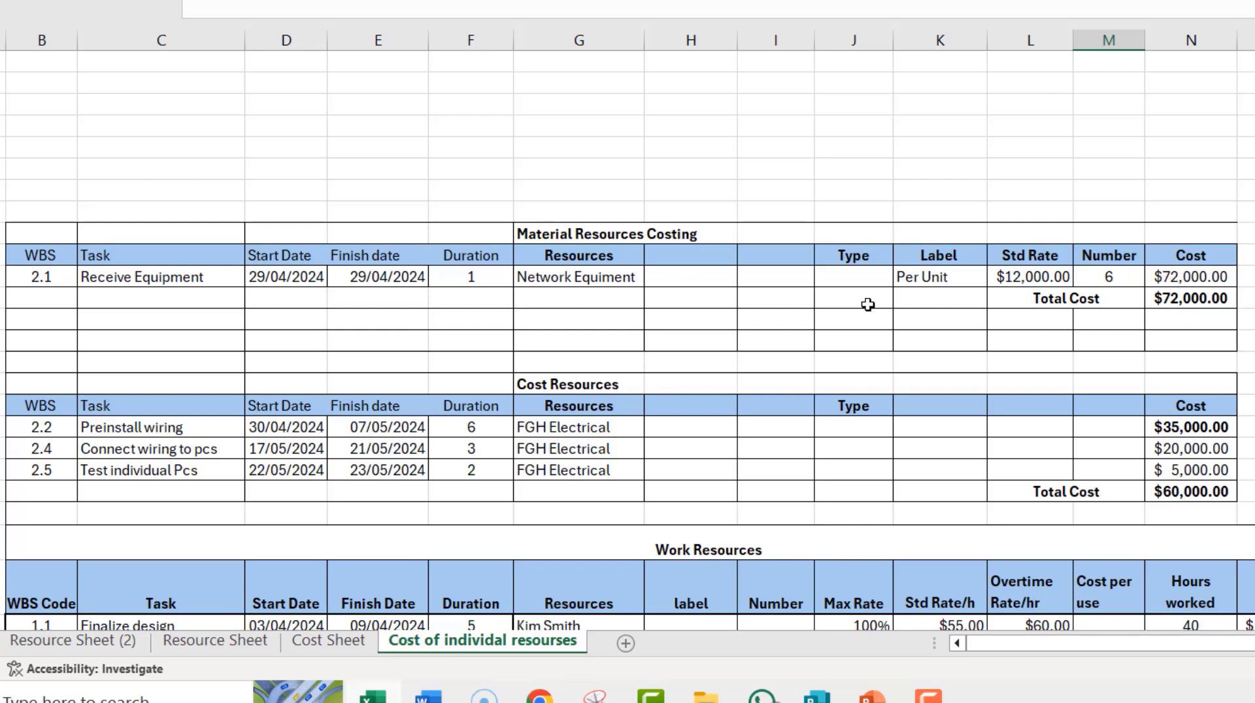
left_click(98, 644)
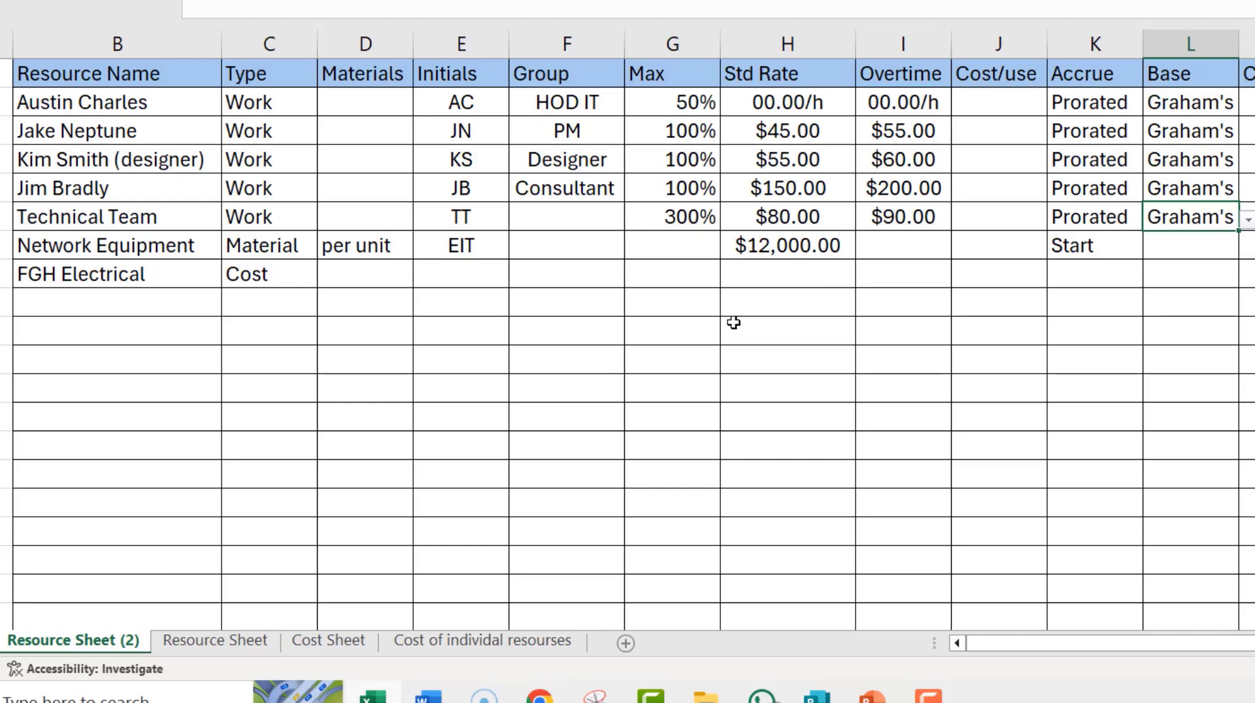
left_click(545, 641)
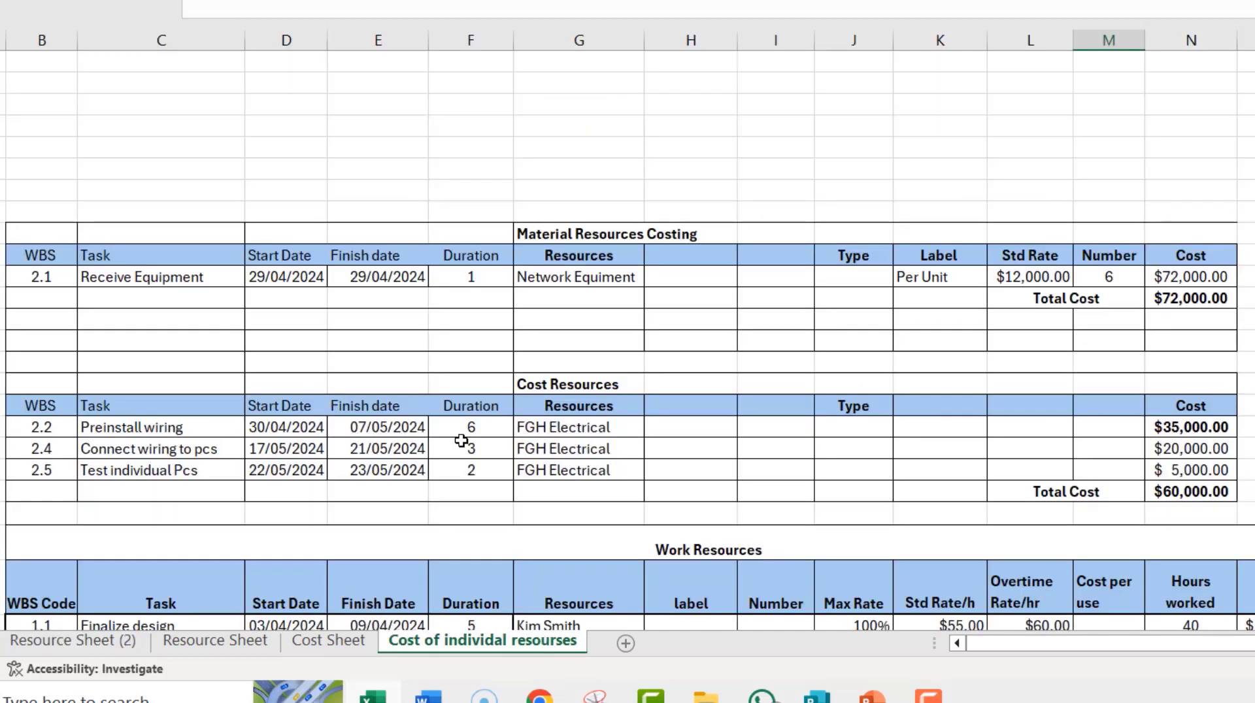
scroll(574, 451, "down", 1)
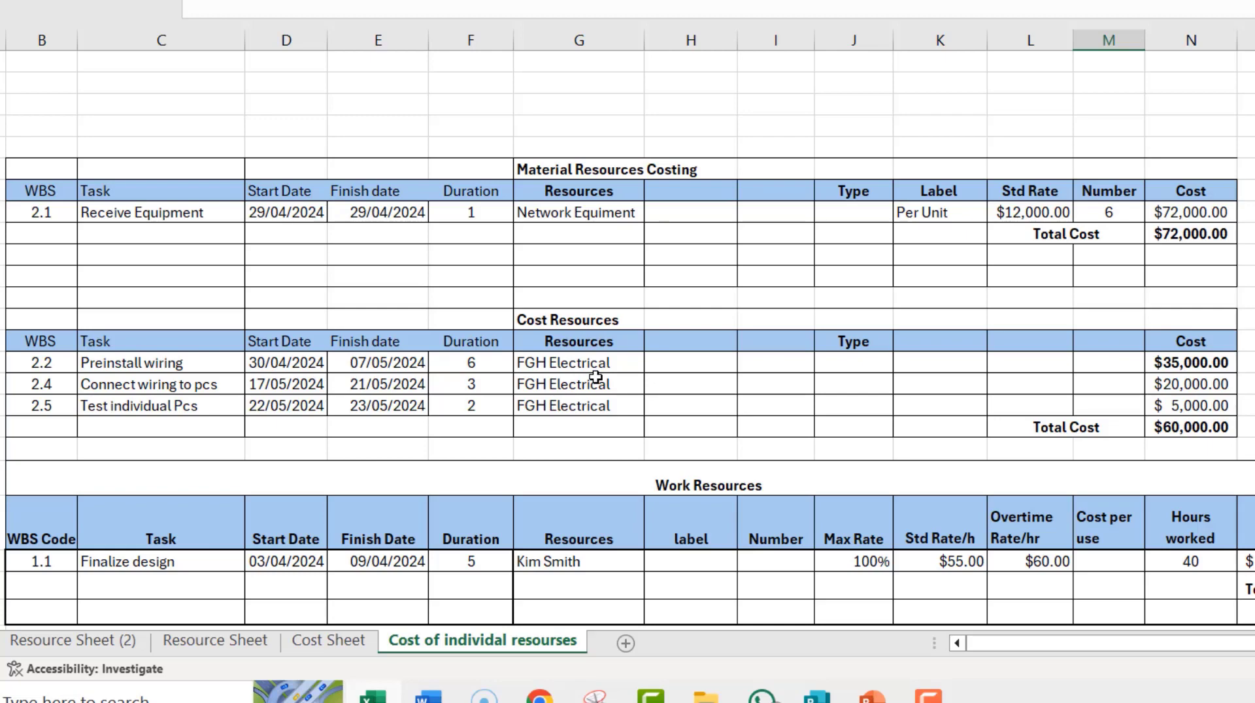
Check the FGH Electrical payment terms in the Word document, then return to Excel and compare them with the Cost Resources table.
left_click(429, 697)
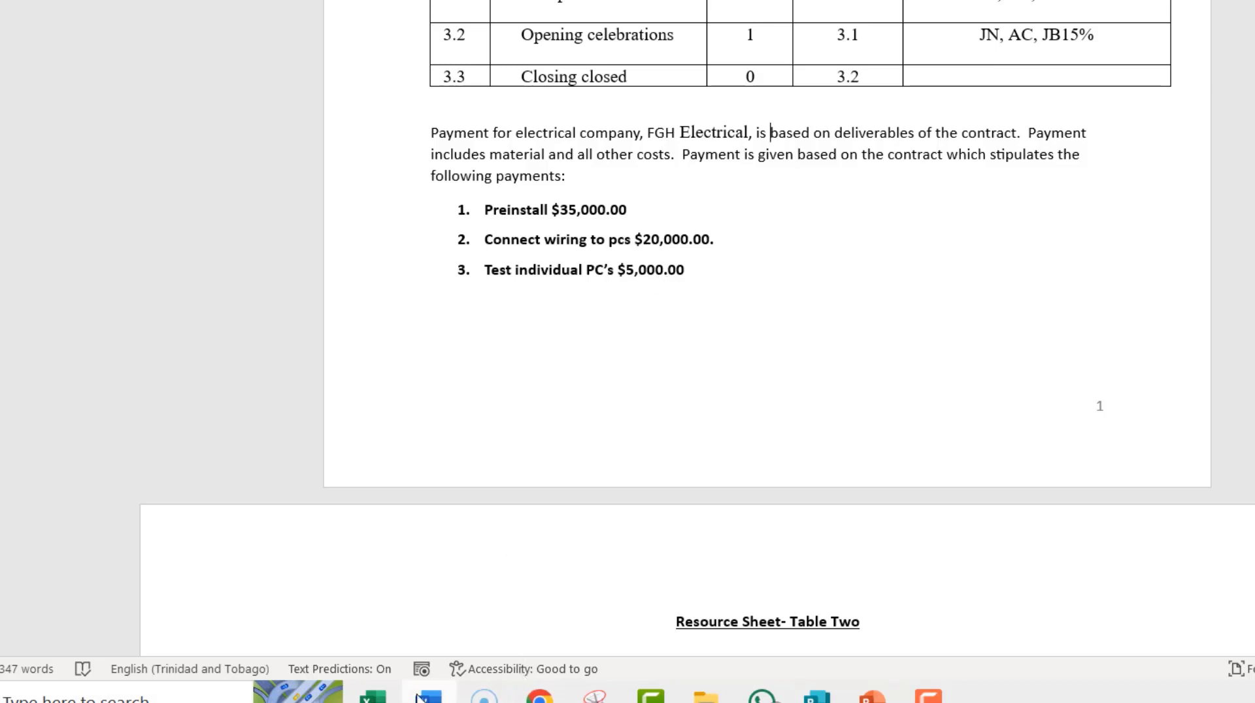
left_click(372, 694)
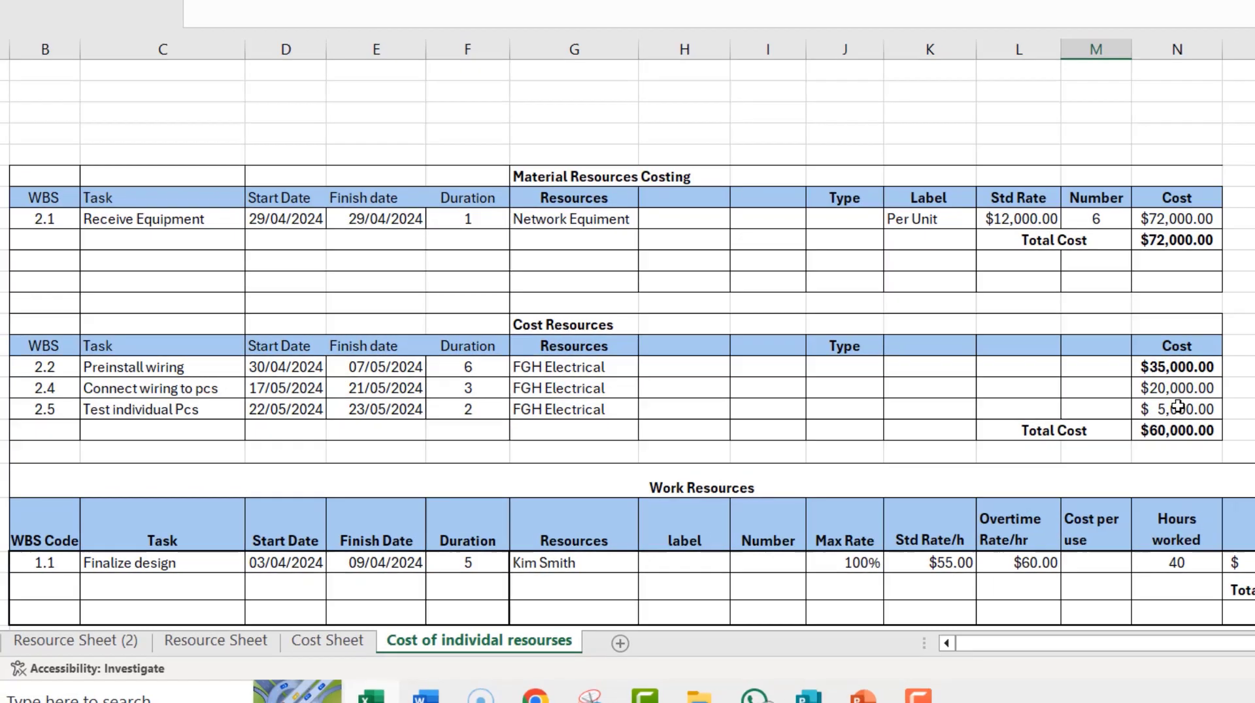
scroll(1196, 406, "down", 4)
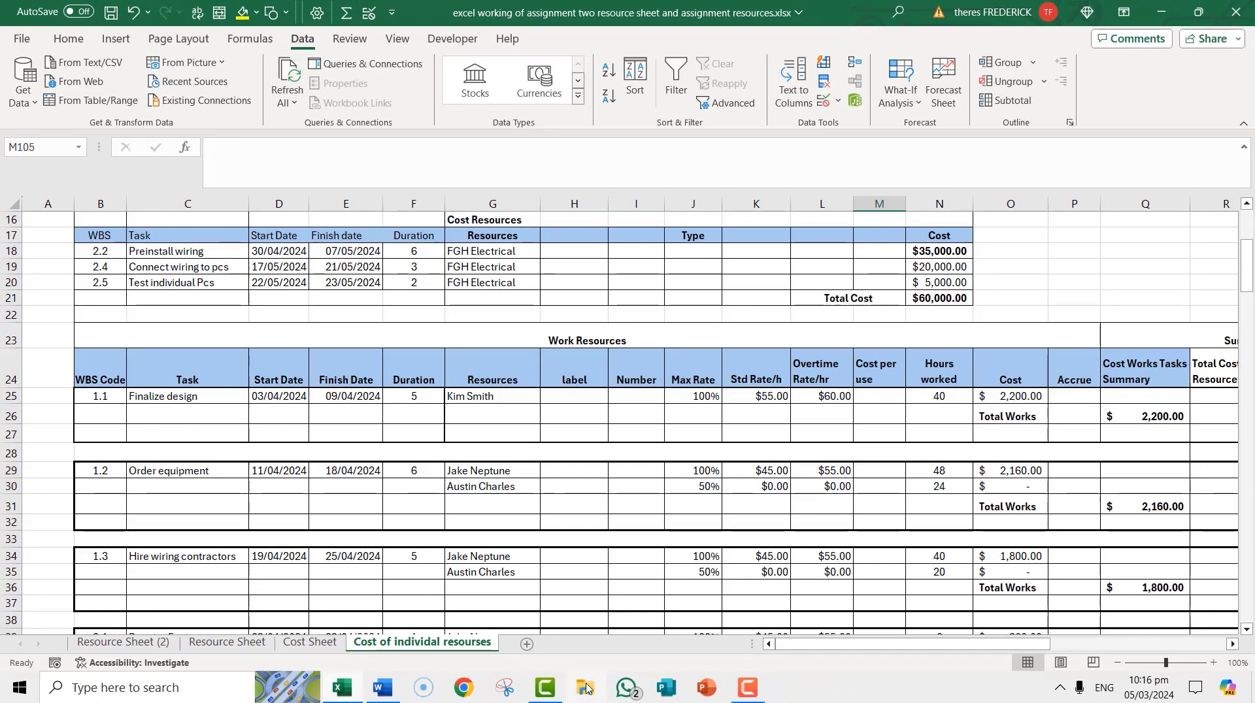
Review the task durations and resource assignments in the Word document's project table, and return to the Excel workbook.
left_click(384, 688)
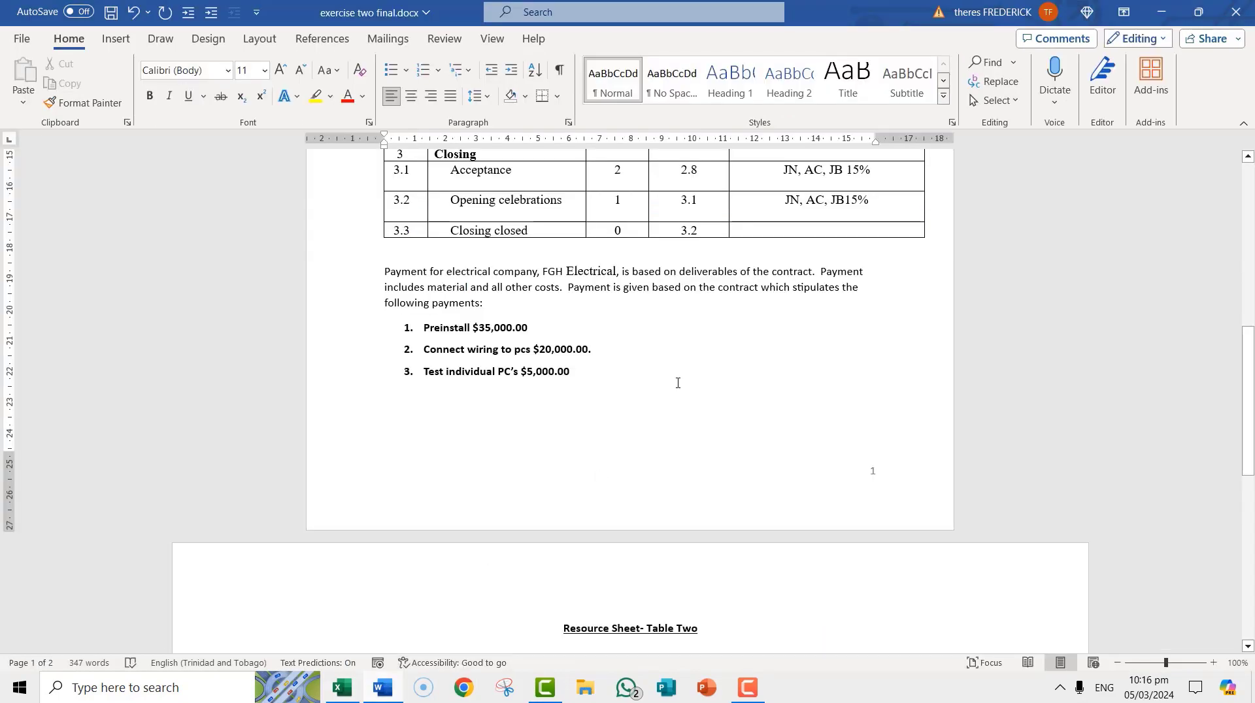
scroll(678, 383, "up", 10)
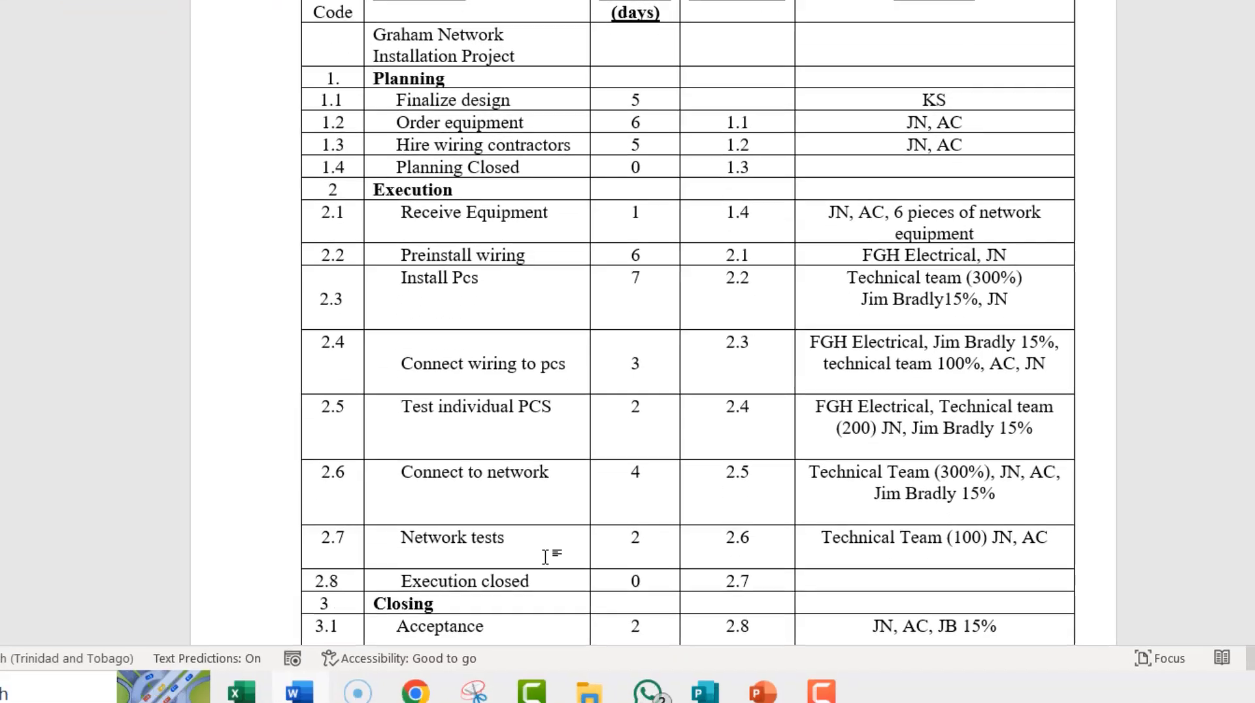
scroll(672, 500, "down", 3)
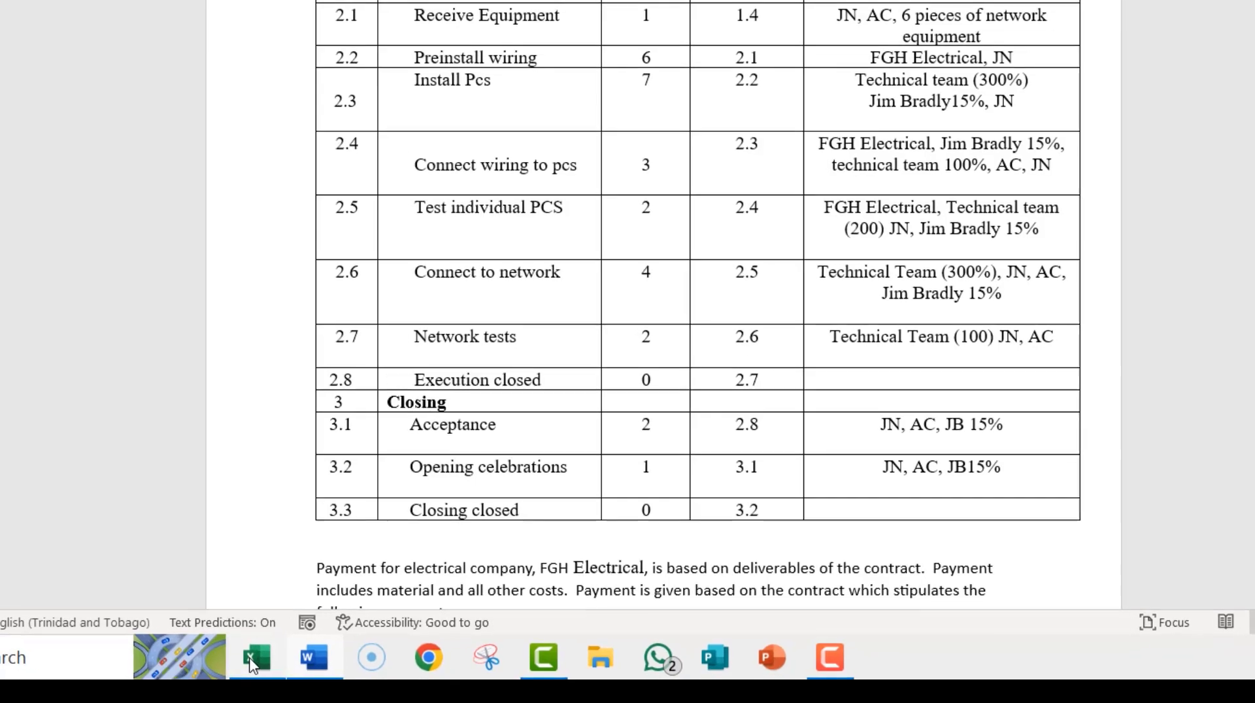
left_click(248, 654)
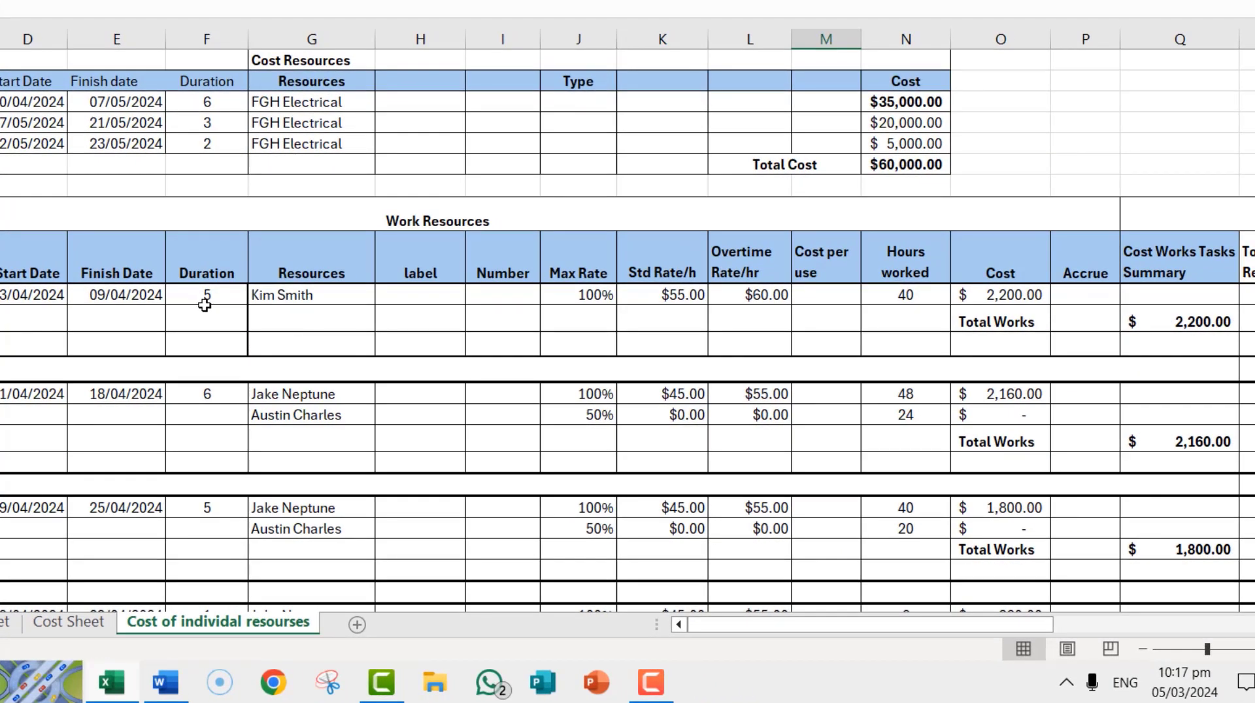
Examine the durations, rates, hours worked and costs of tasks 1.1 to 1.3 in the Work Resources table.
scroll(282, 210, "up", 1)
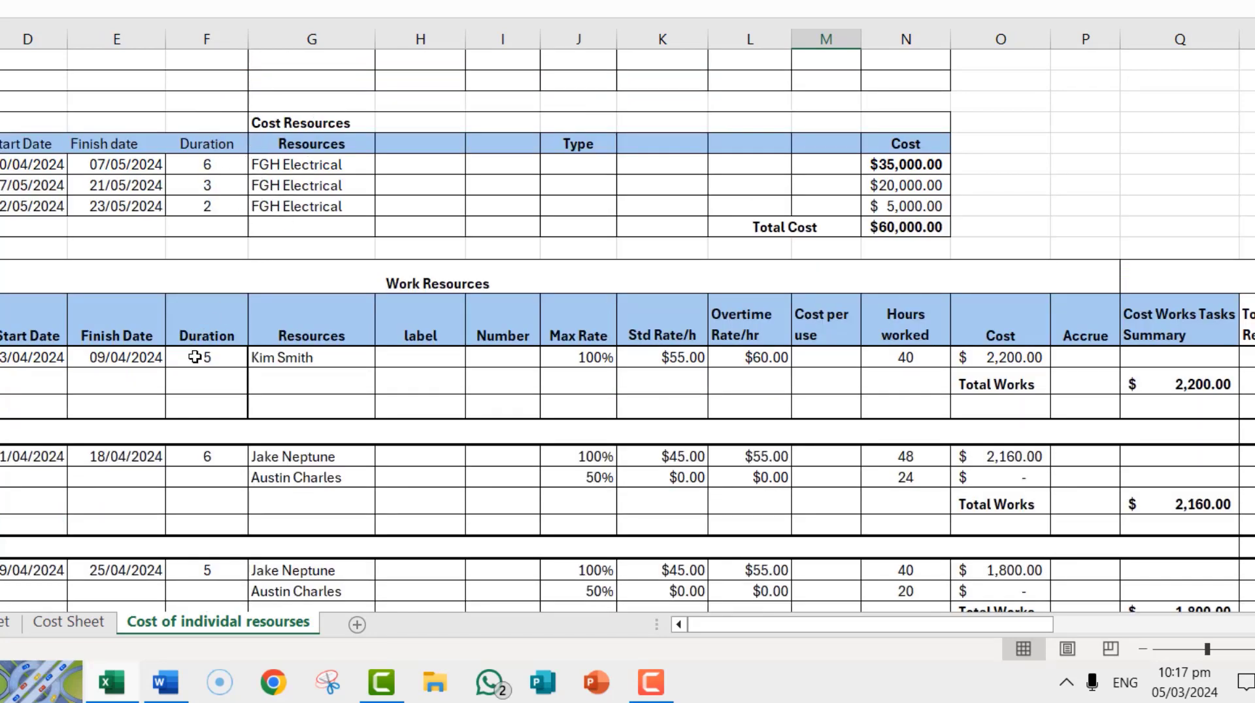
scroll(294, 313, "down", 1)
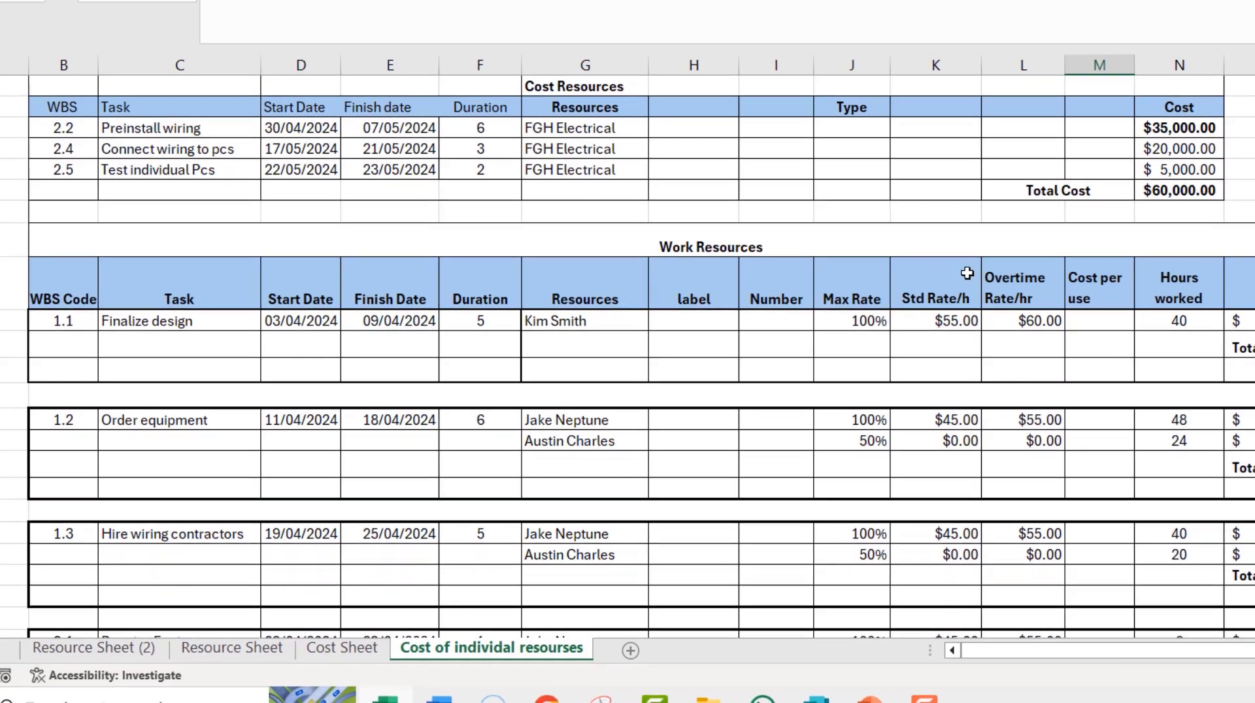
scroll(673, 267, "down", 1)
scroll(969, 292, "down", 1)
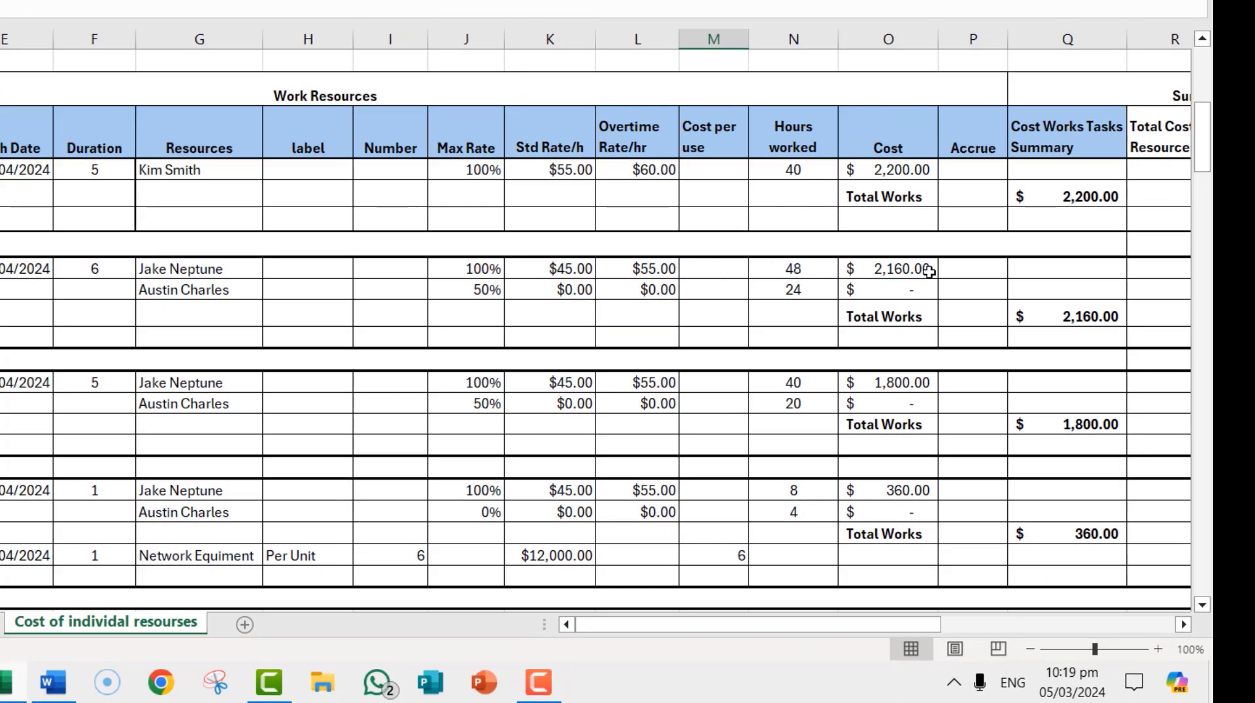
scroll(922, 273, "down", 1)
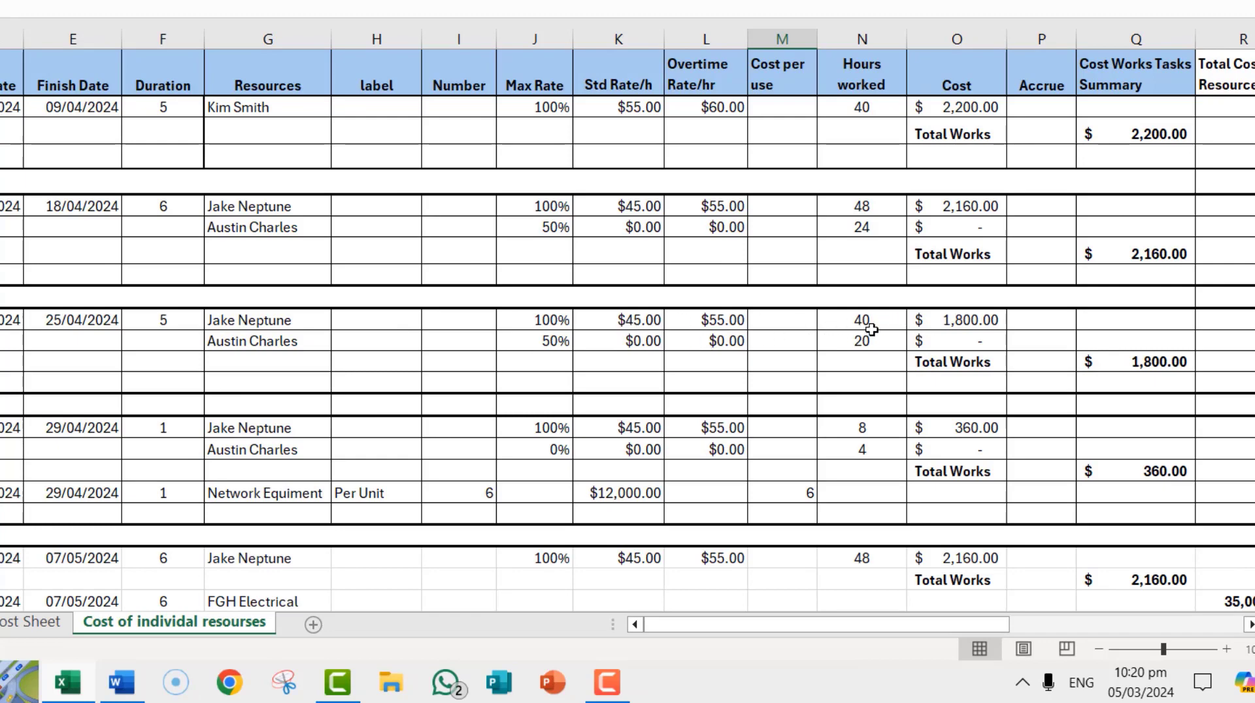
scroll(877, 331, "down", 2)
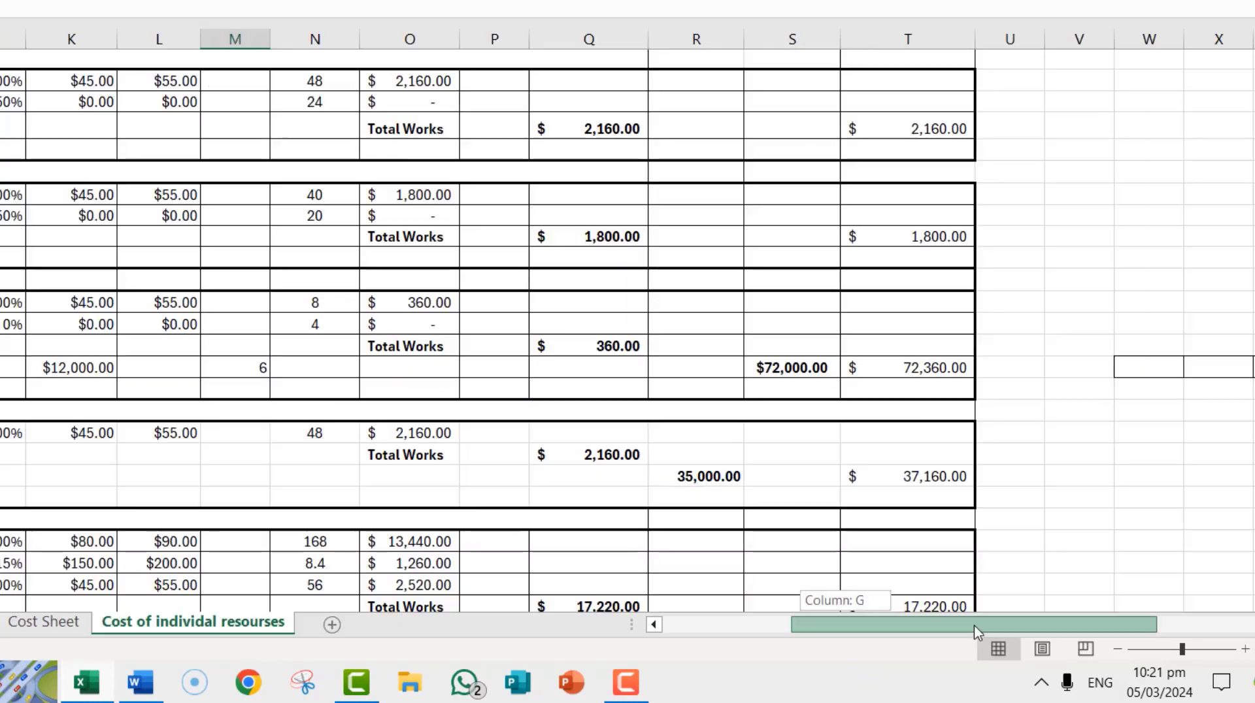
Examine the resource assignments of tasks 2.1 and 2.2 alongside their work, cost, material and total activity cost columns.
left_click_drag(817, 624, 843, 624)
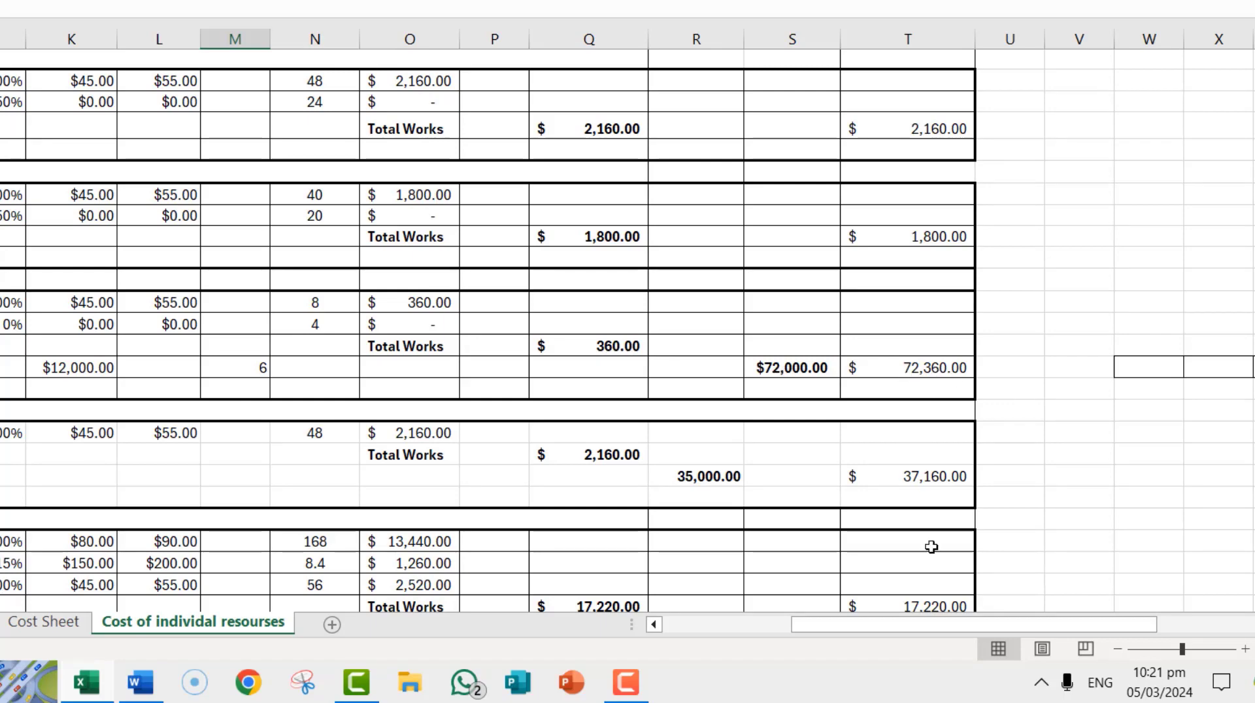
left_click_drag(946, 627, 811, 627)
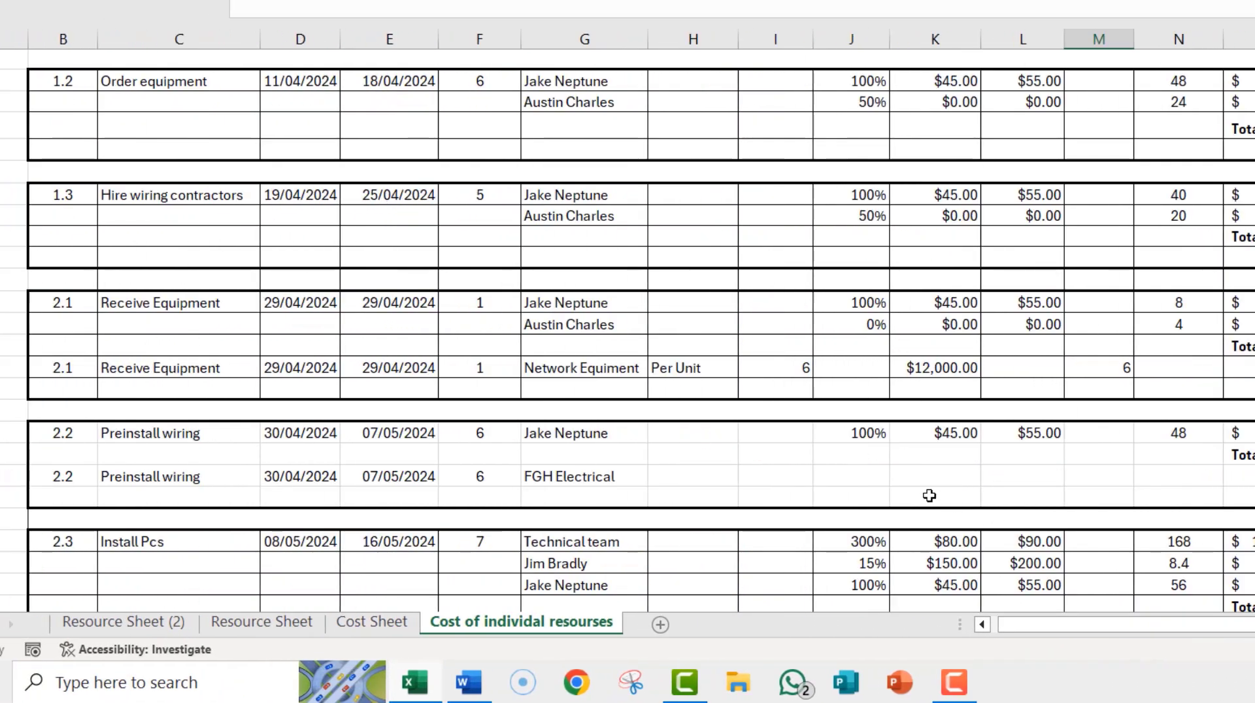
scroll(712, 461, "down", 1)
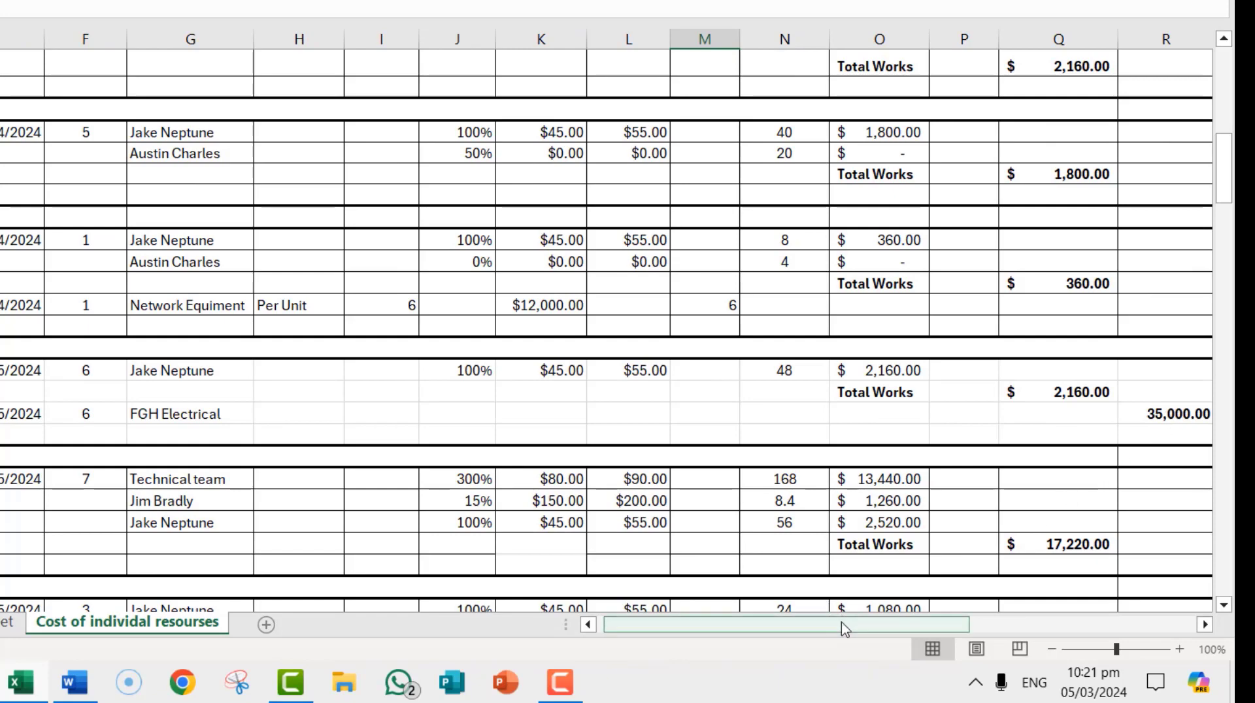
left_click_drag(843, 625, 974, 625)
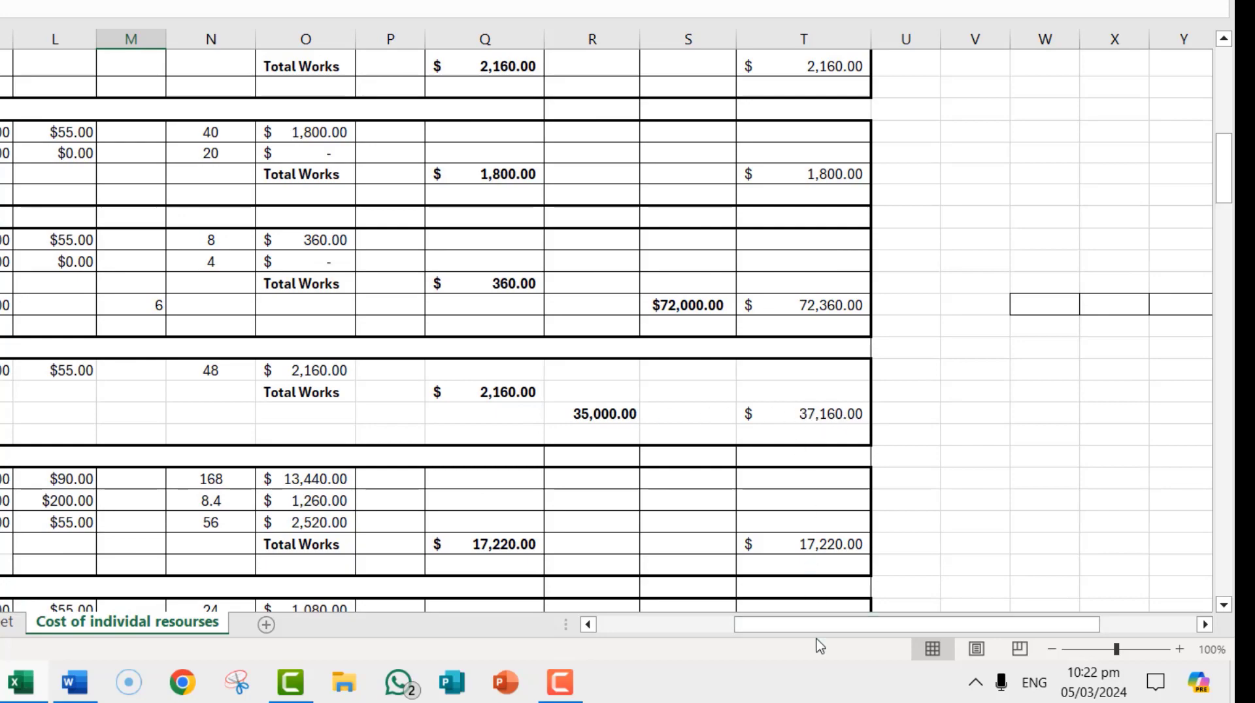
left_click_drag(822, 629, 637, 632)
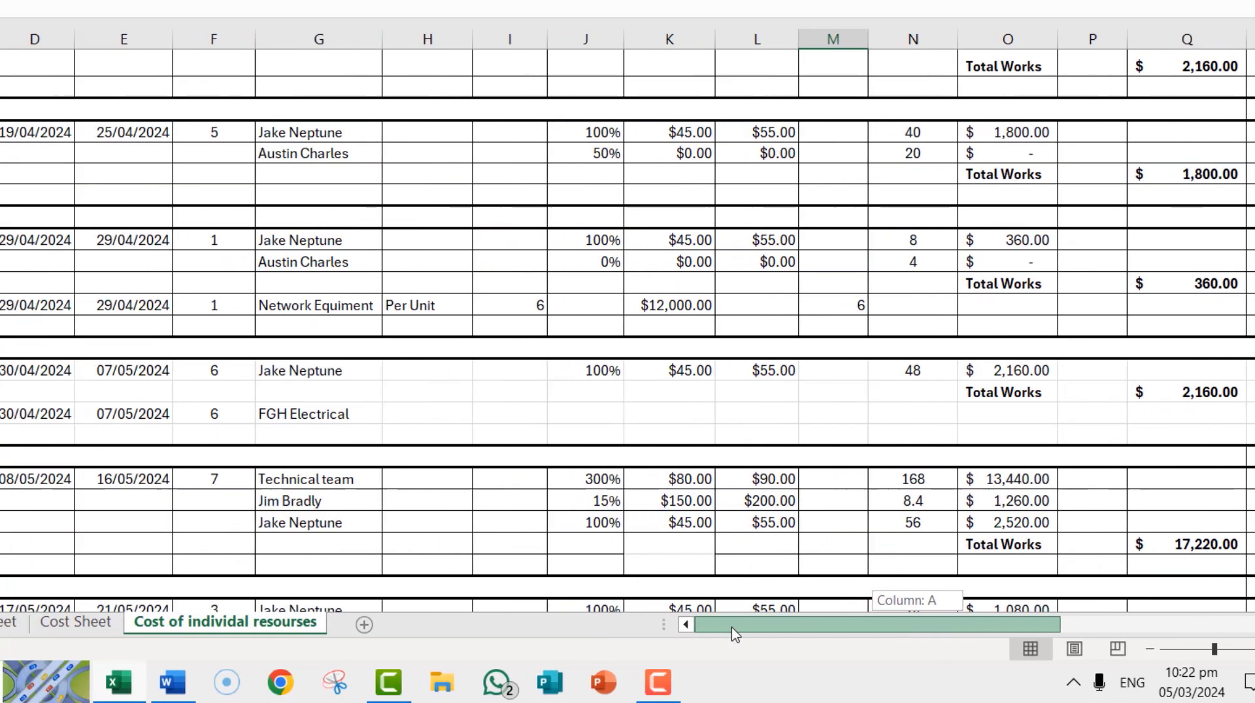
left_click_drag(732, 628, 720, 629)
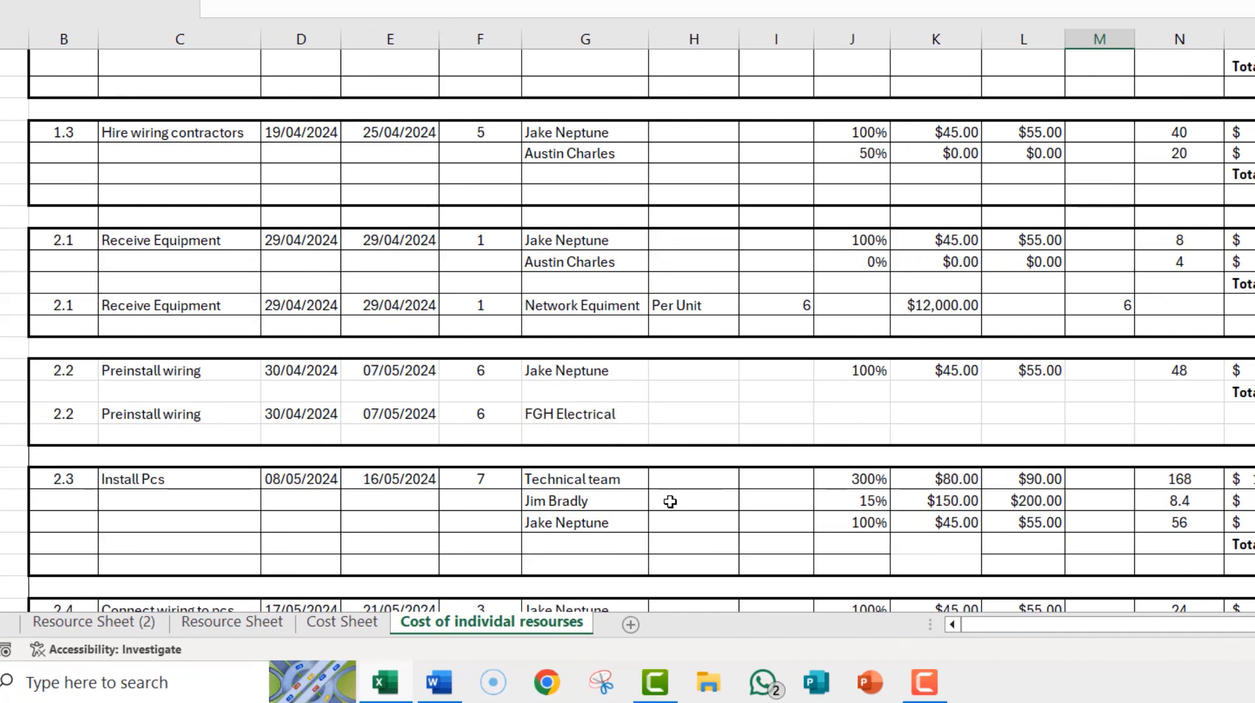
Review the Work Resources costs from Install Pcs through the remaining tasks to the Grand Total Works row.
scroll(670, 501, "down", 1)
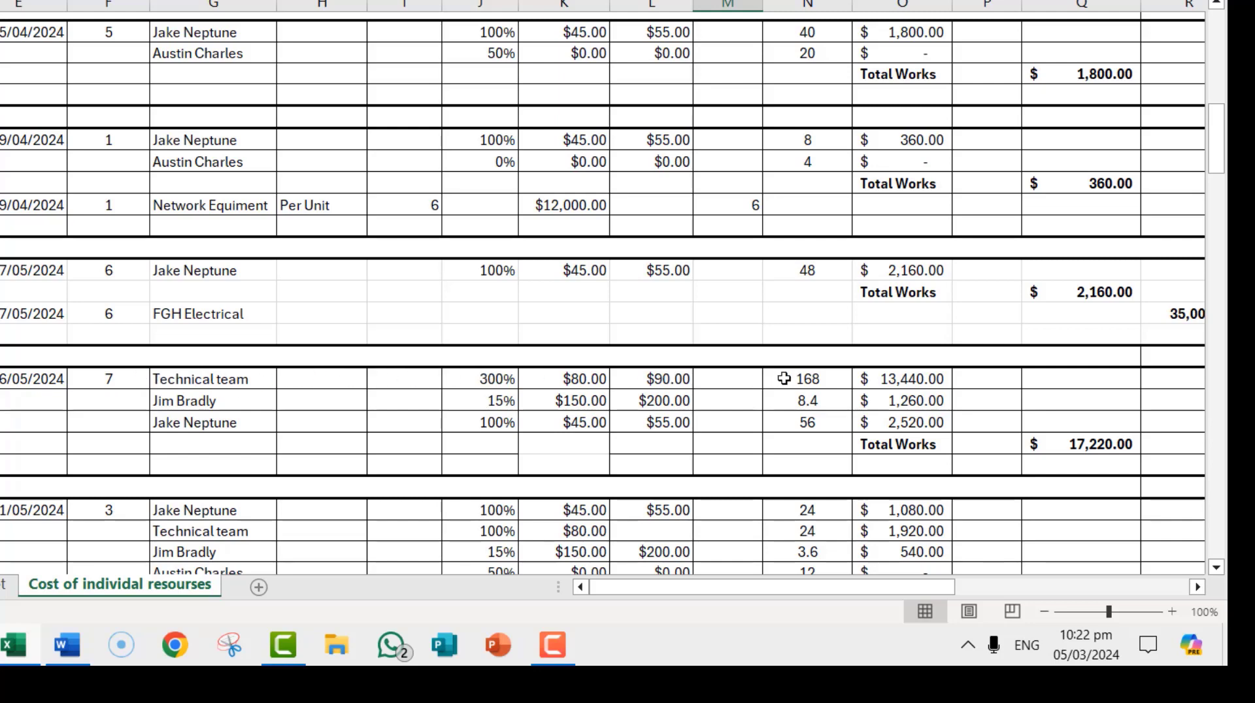
scroll(232, 351, "down", 1)
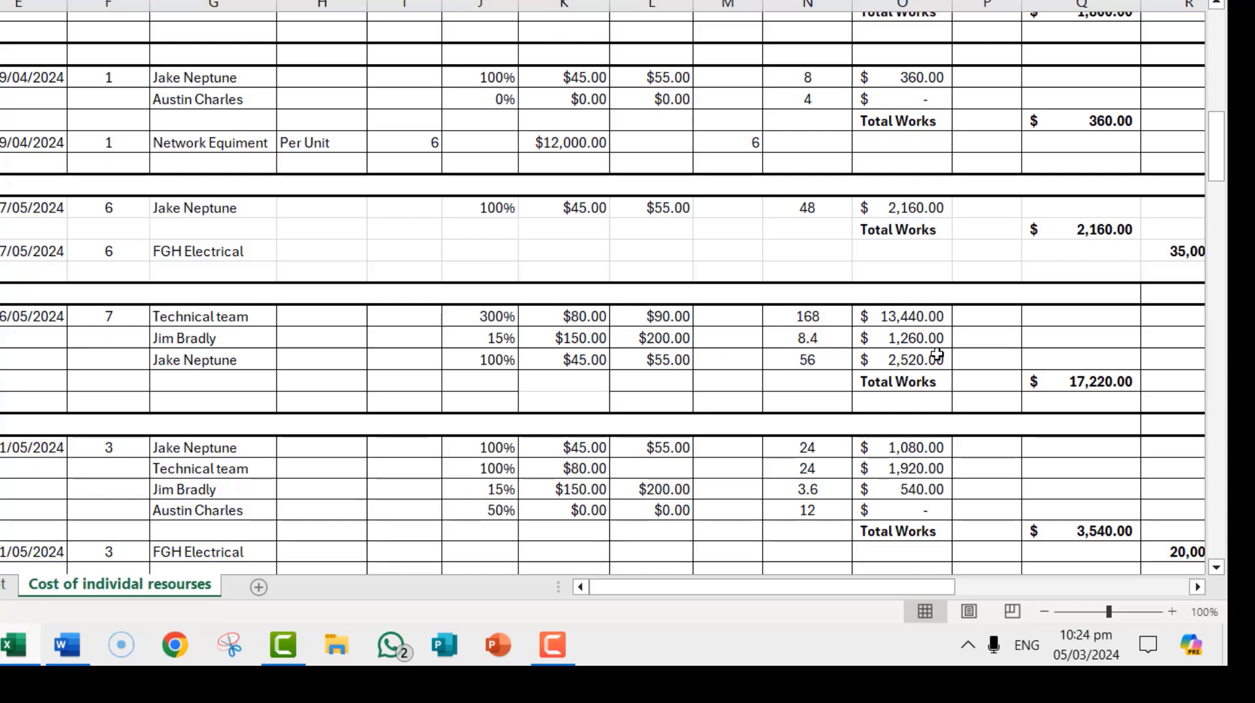
scroll(629, 371, "down", 2)
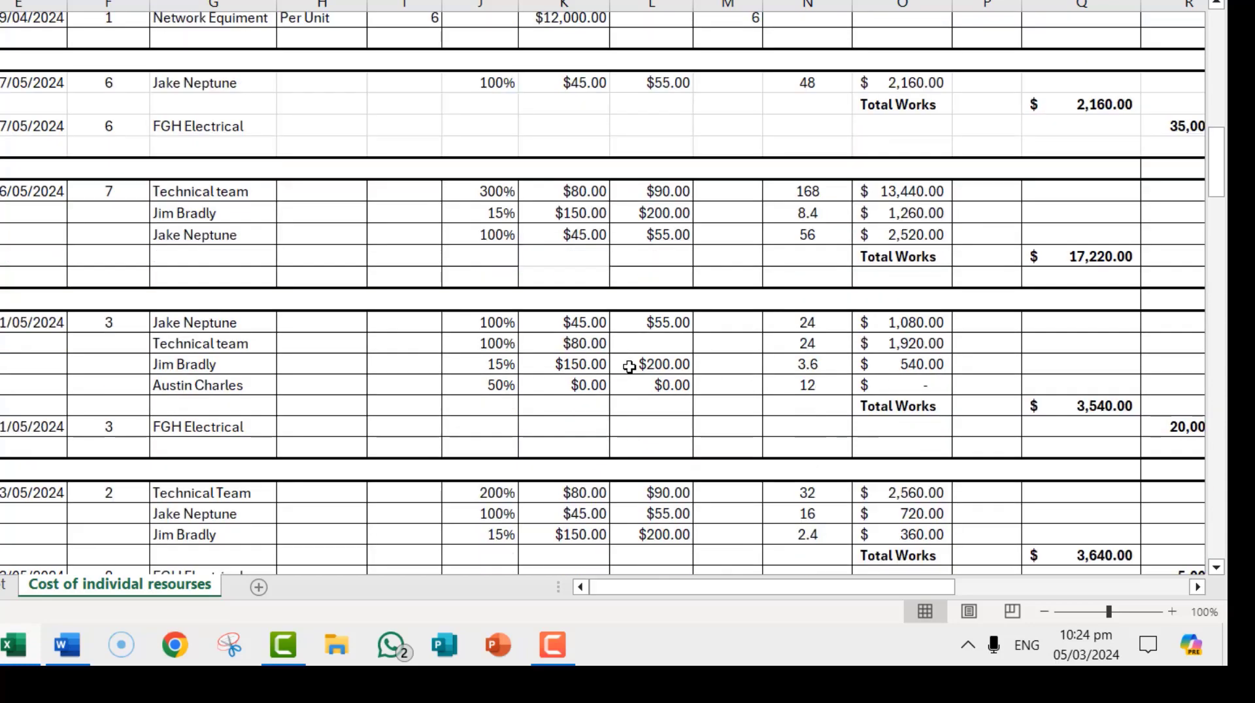
scroll(629, 367, "down", 7)
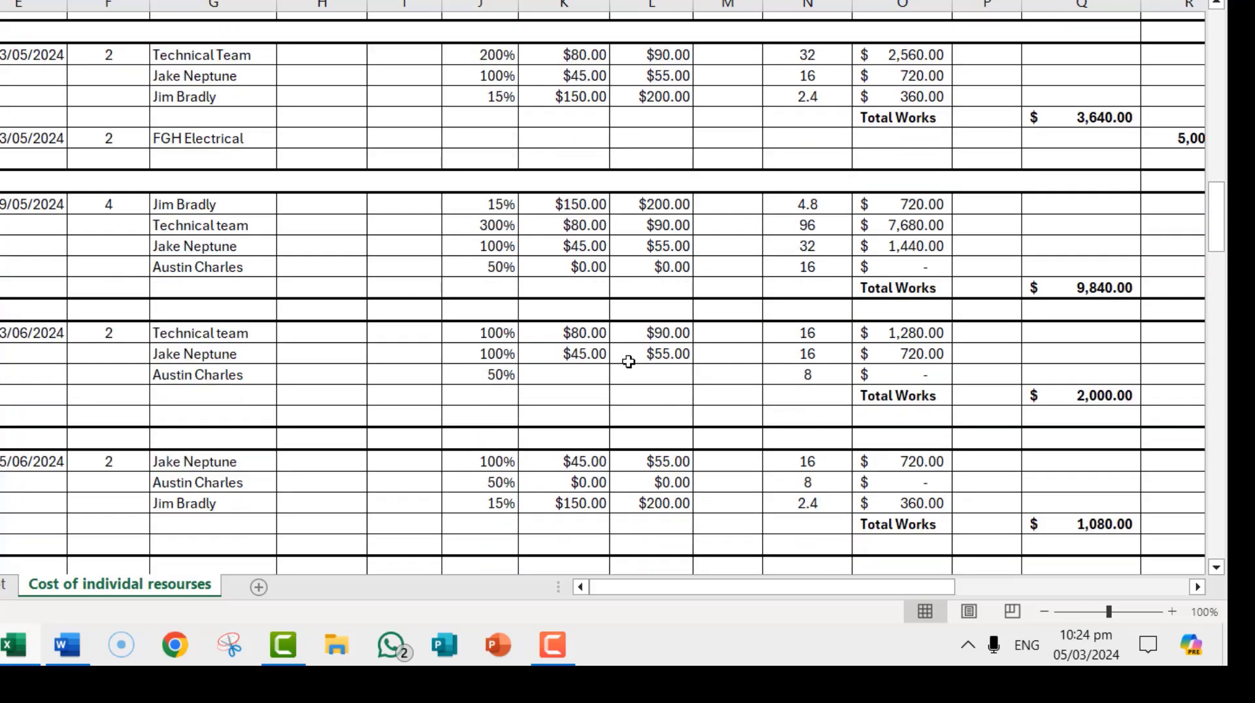
scroll(629, 361, "down", 3)
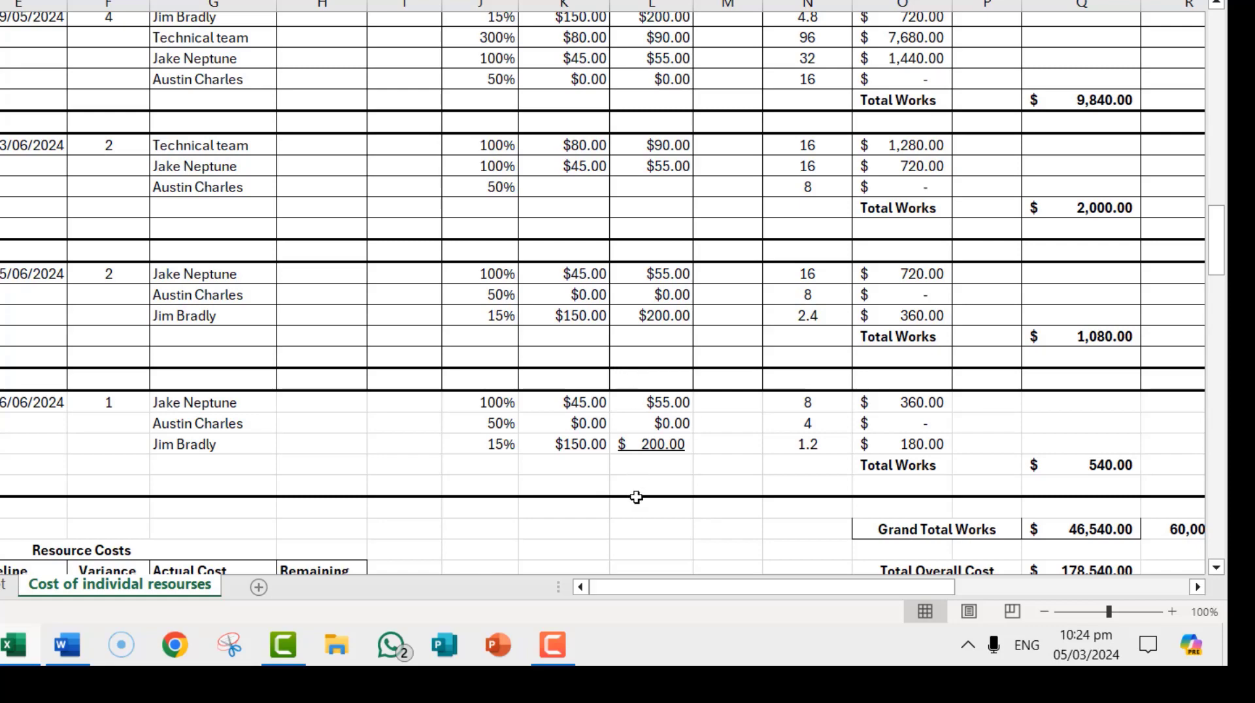
Look at the Summary of Costs columns and their headings at the start of the Work Resources table.
left_click_drag(755, 593, 825, 598)
scroll(723, 406, "up", 4)
scroll(722, 405, "up", 10)
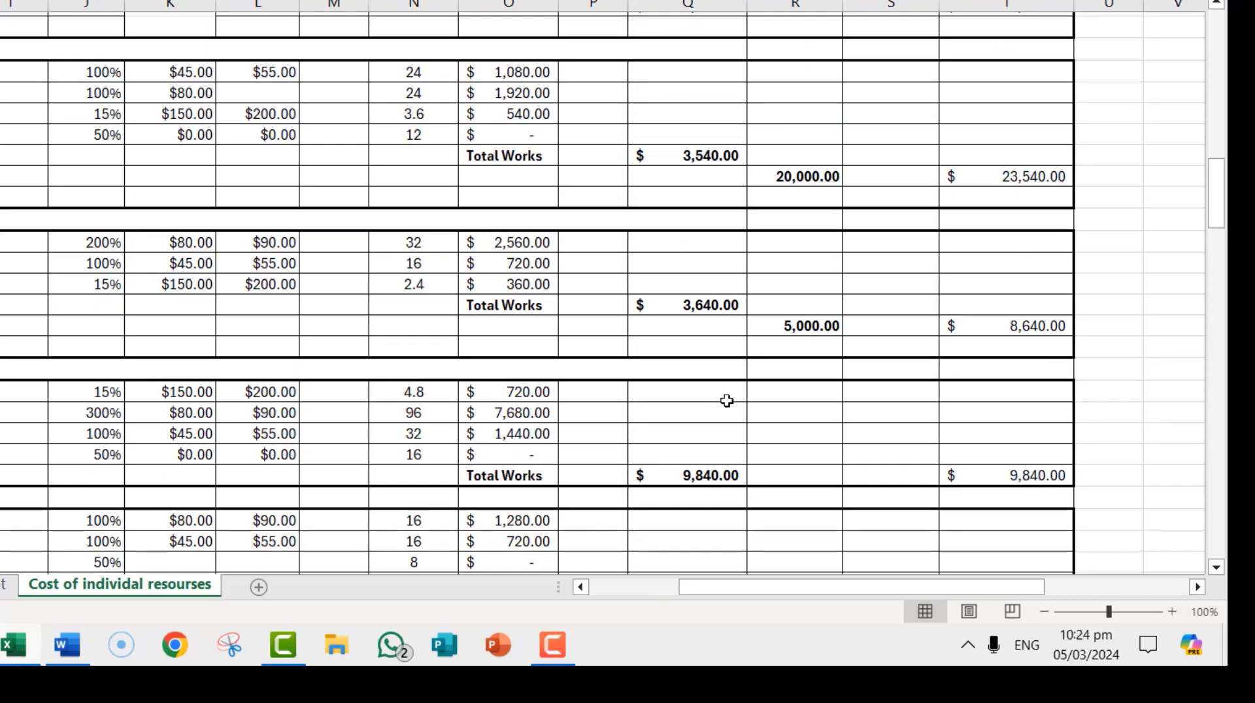
scroll(728, 397, "up", 3)
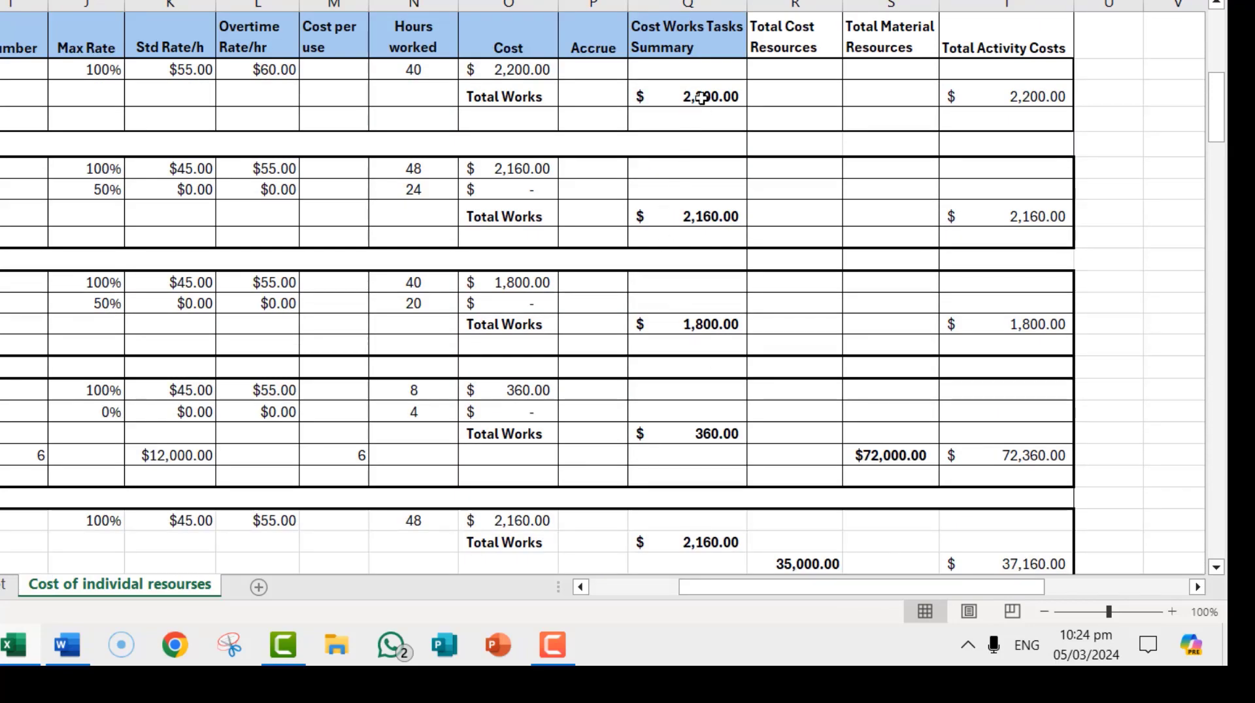
scroll(691, 49, "up", 2)
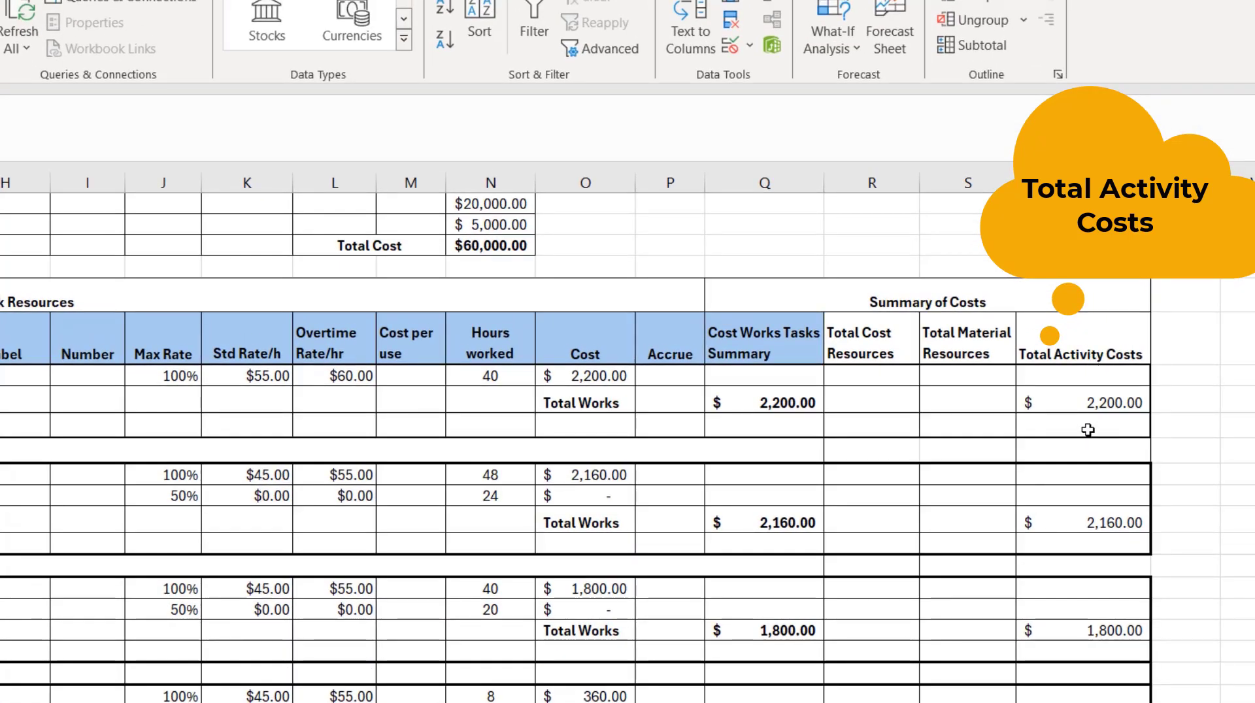
Review the Total Activity Costs column task by task, from the first planning task to the Test individual Pcs and Connect to network tasks.
scroll(1088, 430, "down", 6)
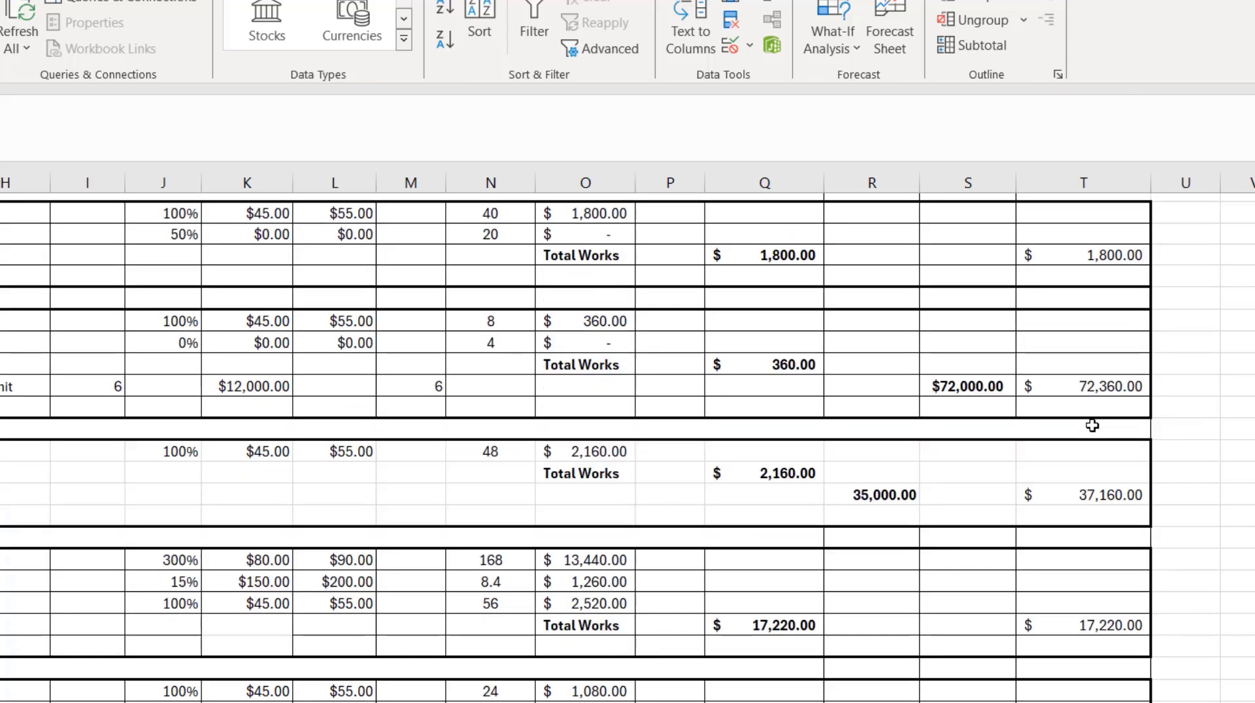
scroll(1093, 426, "down", 4)
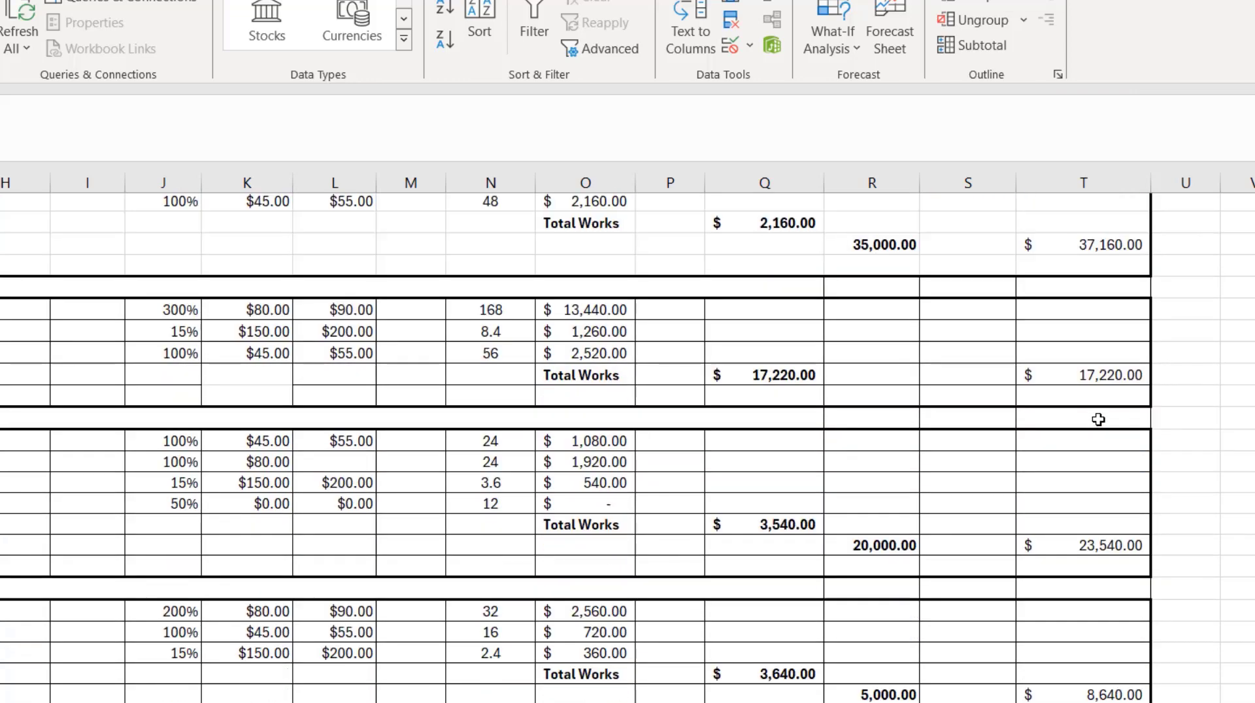
scroll(1098, 420, "down", 1)
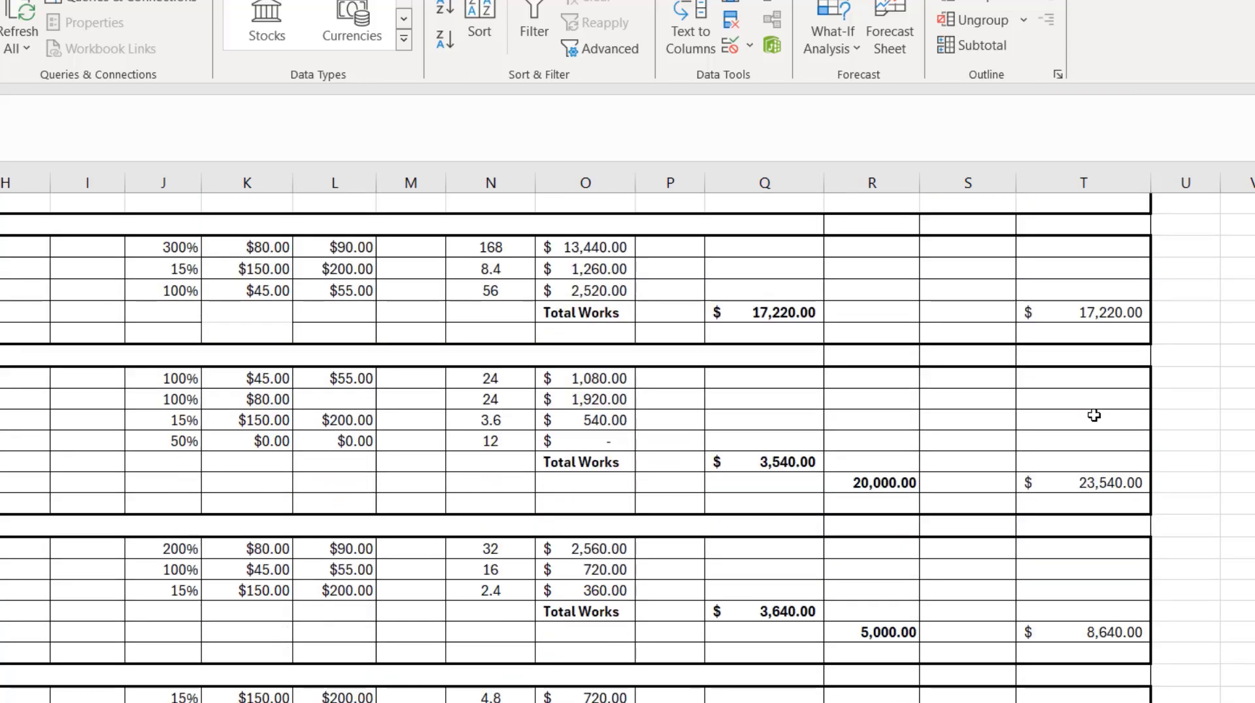
scroll(1095, 416, "down", 1)
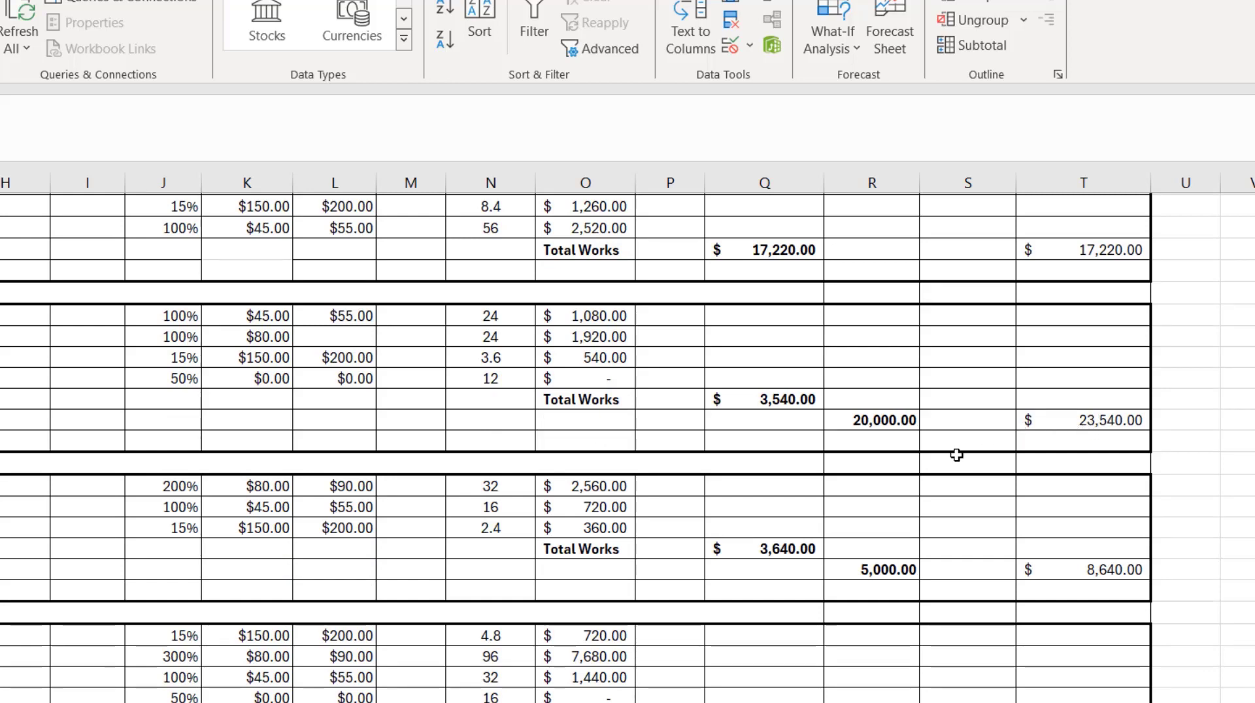
scroll(928, 461, "down", 1)
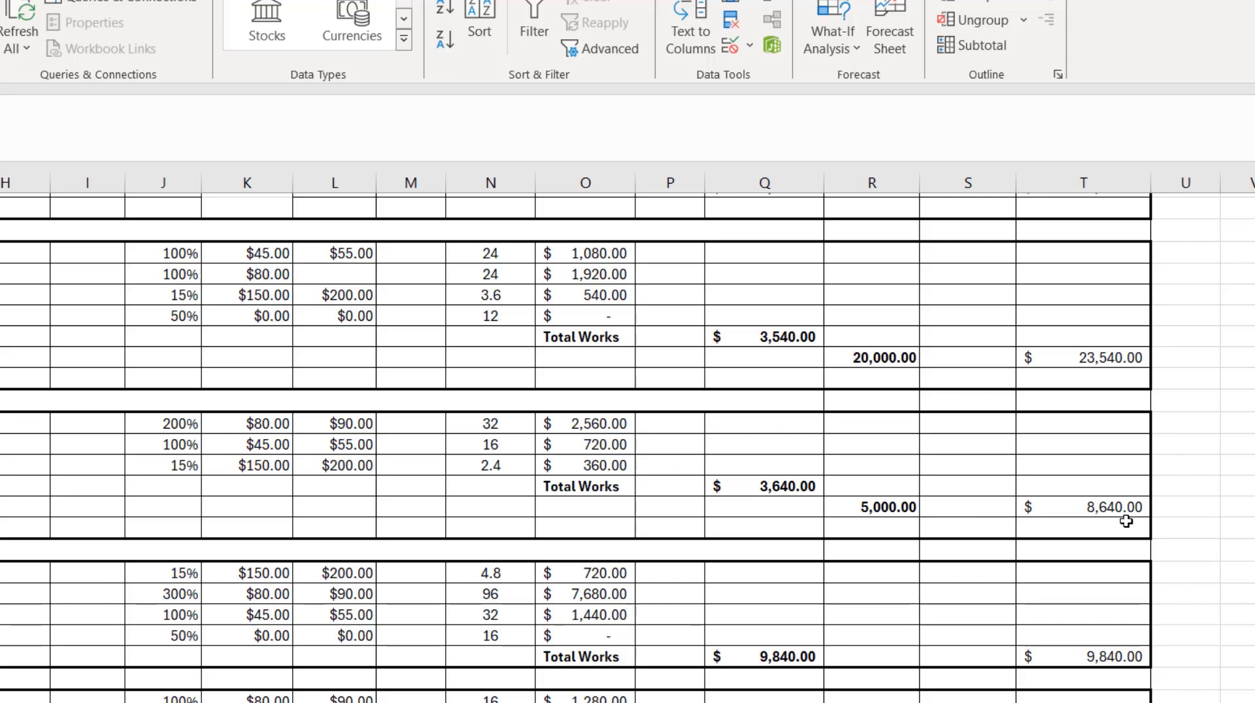
Review the remaining Total Activity Costs down to the Grand Total Works row and trace the material cost total back to its task.
scroll(1125, 526, "down", 4)
scroll(1125, 520, "down", 5)
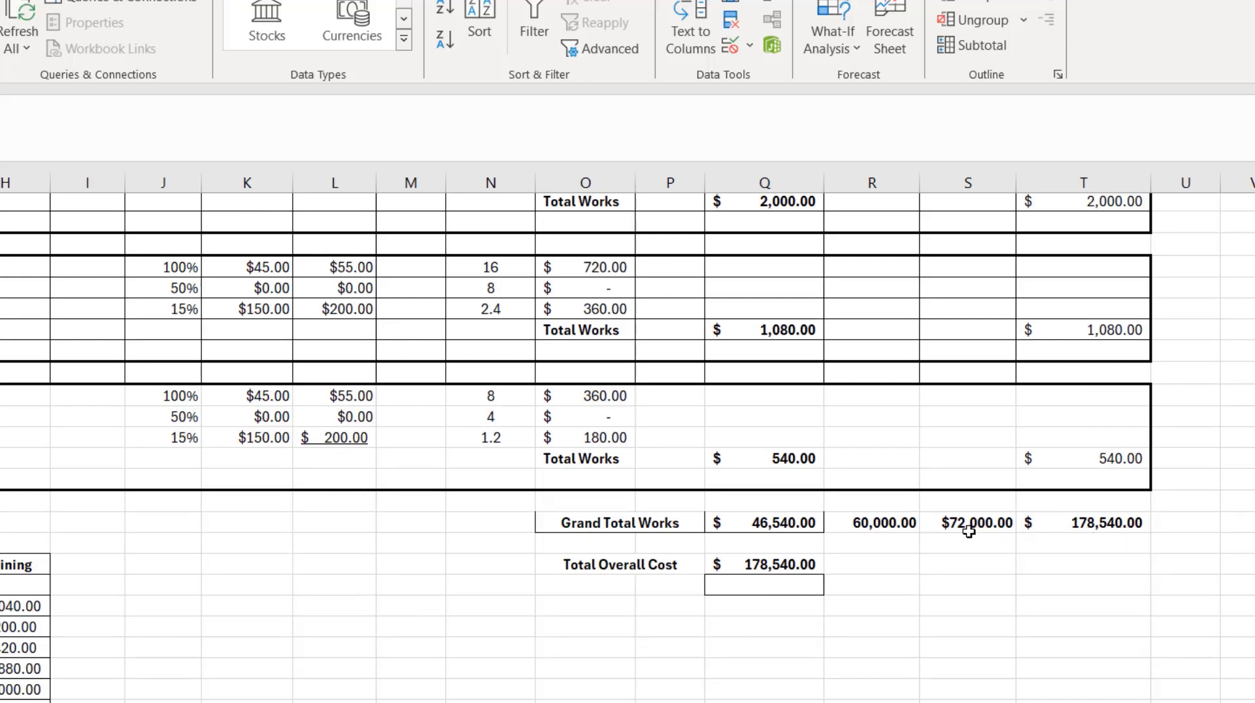
scroll(969, 527, "up", 15)
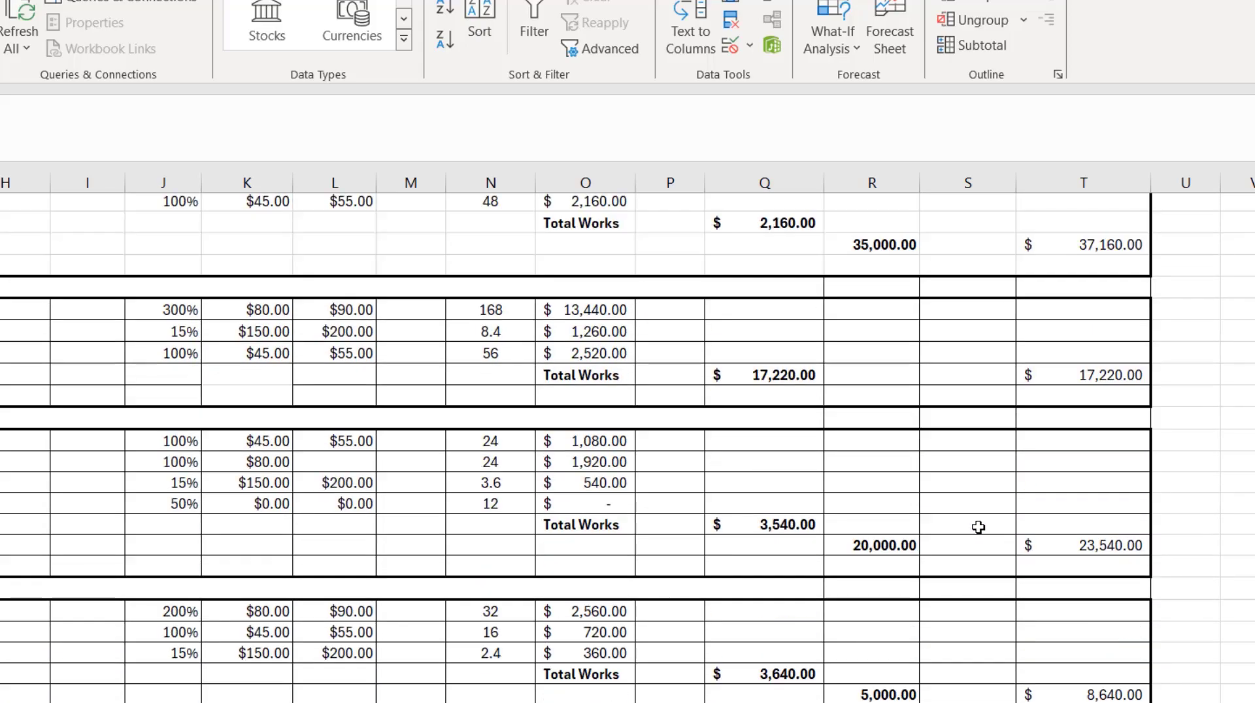
scroll(981, 527, "down", 15)
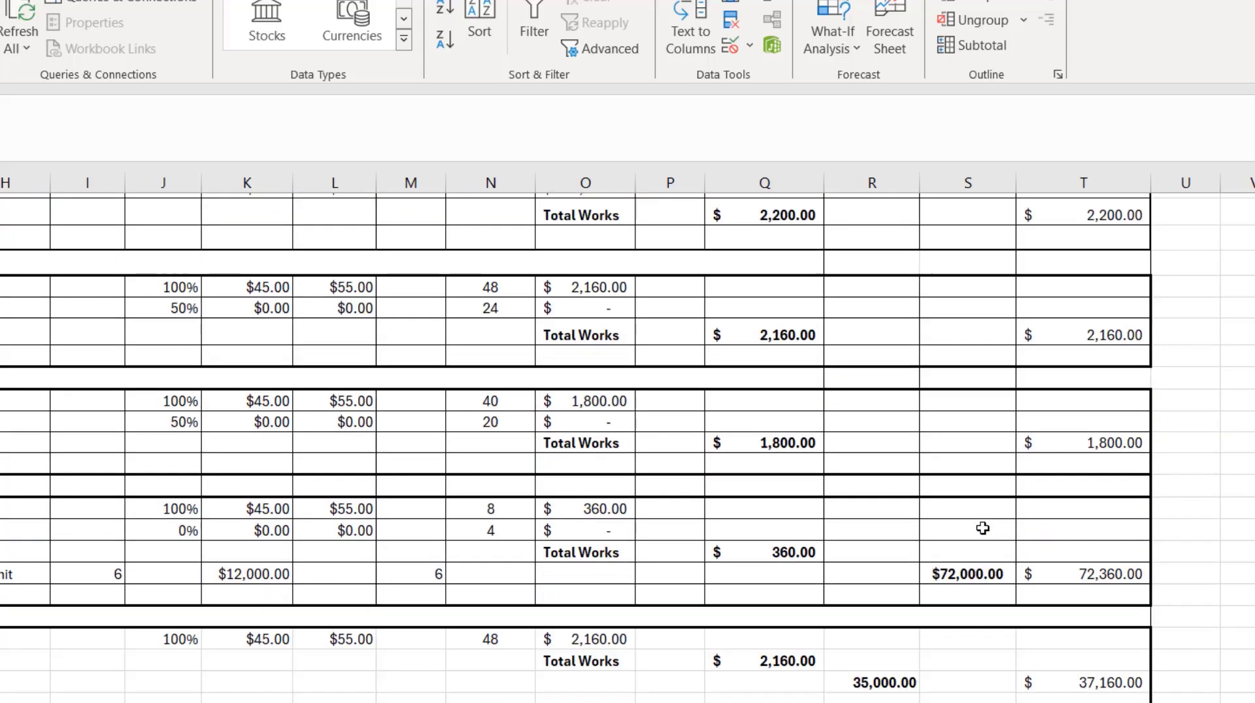
scroll(990, 541, "down", 1)
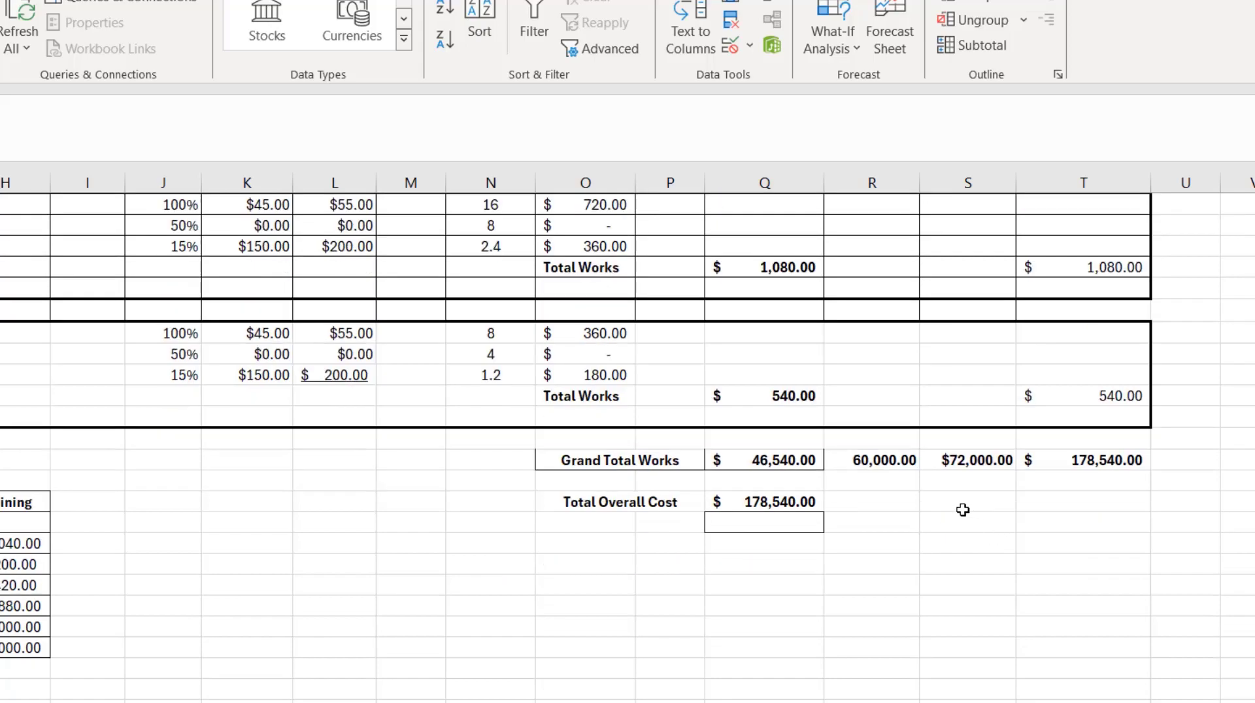
Compare the tasks' cost resource amounts with their grand total, and look at the Resource Costs table below the Opening celebrations task.
scroll(869, 475, "up", 6)
scroll(869, 473, "up", 12)
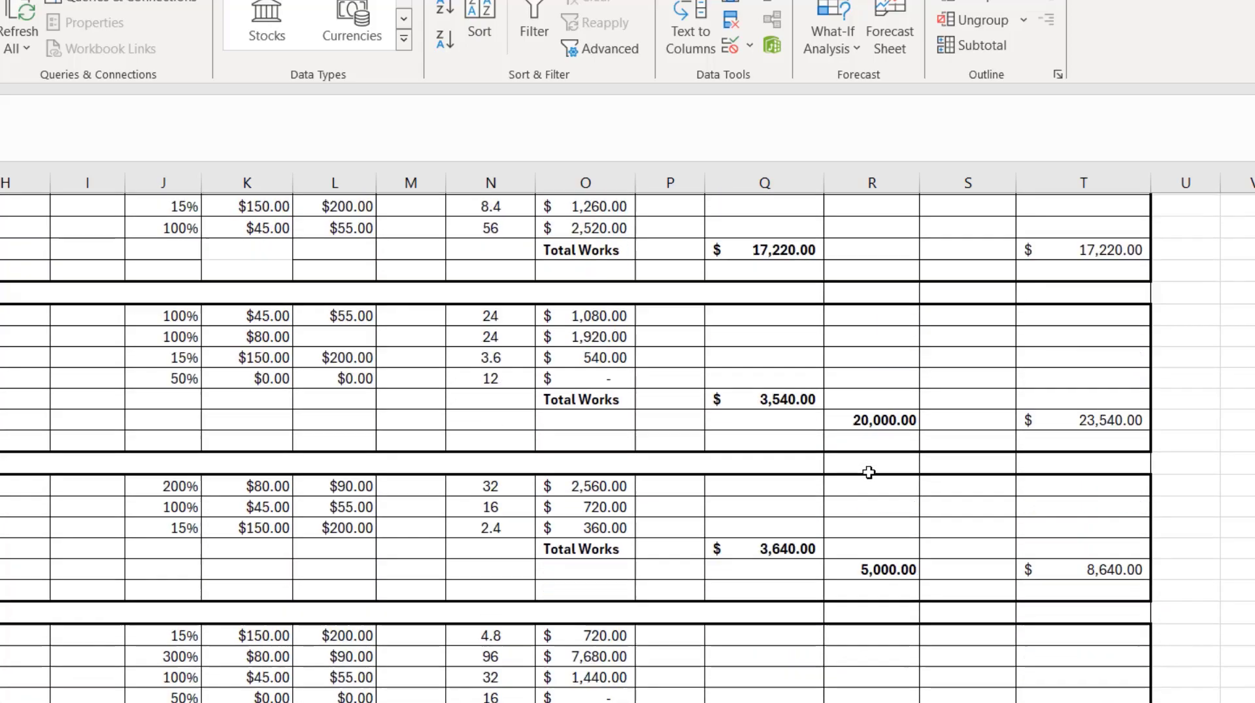
scroll(870, 473, "down", 15)
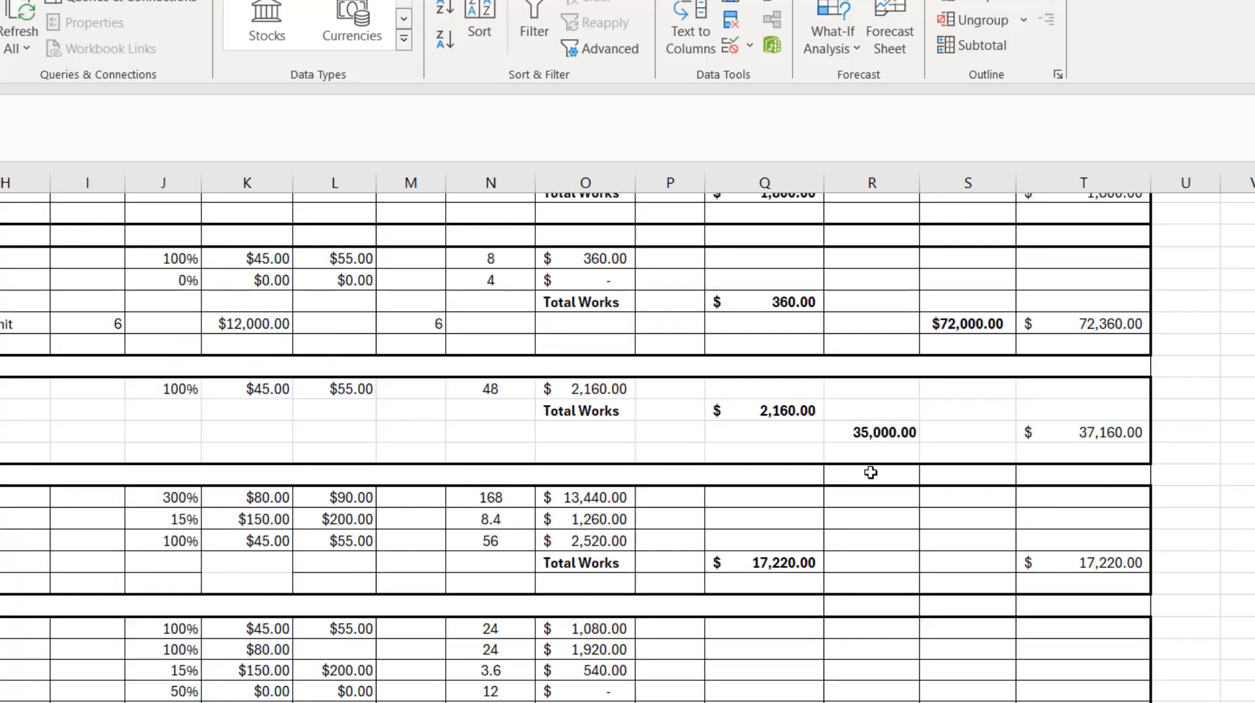
scroll(871, 476, "down", 2)
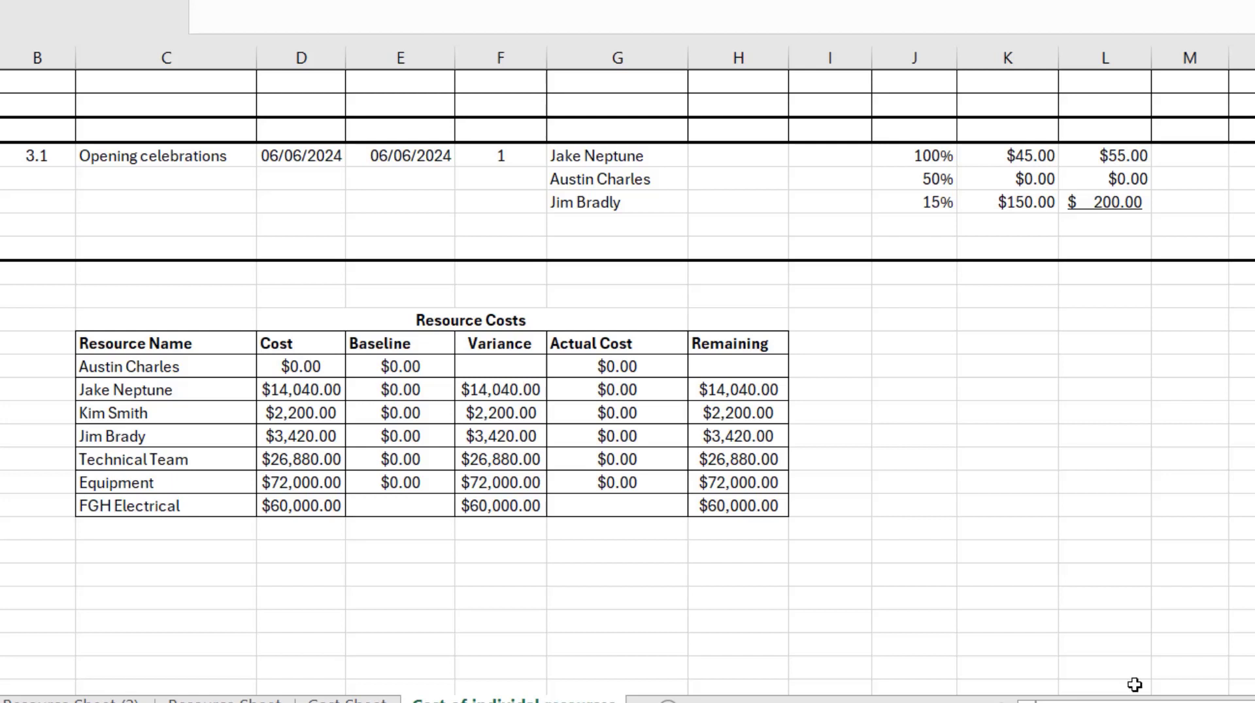
scroll(1224, 701, "right", 1)
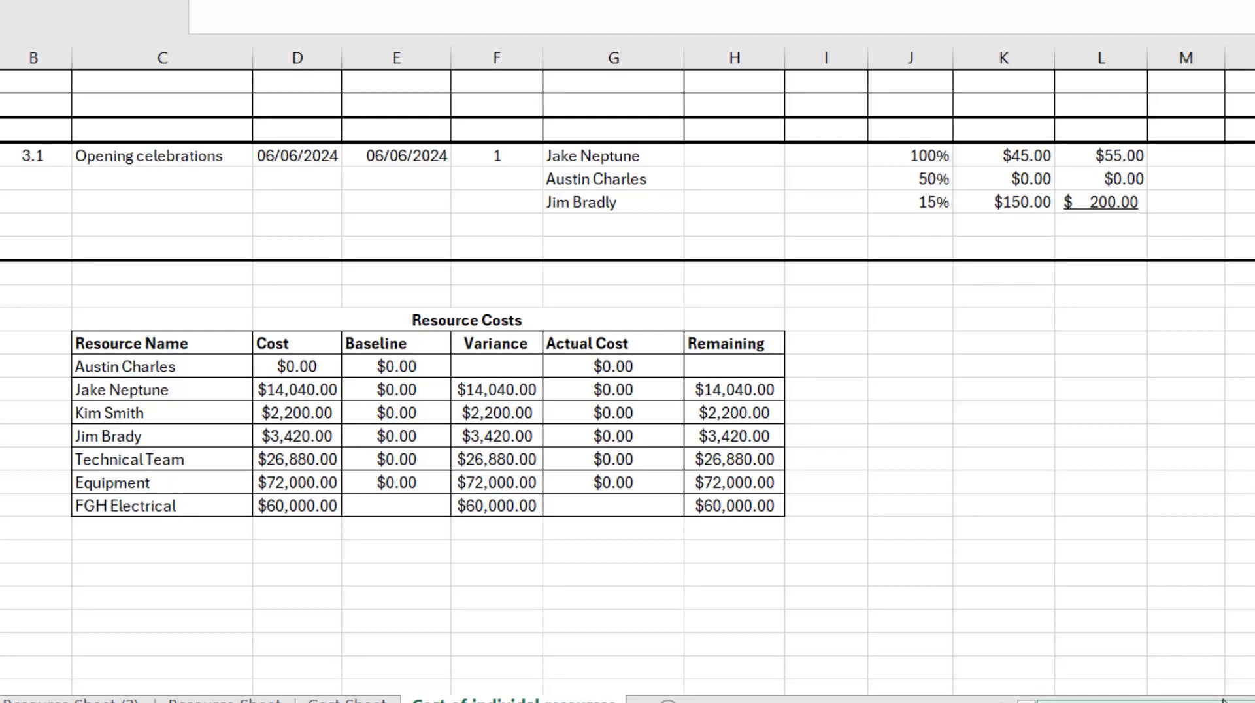